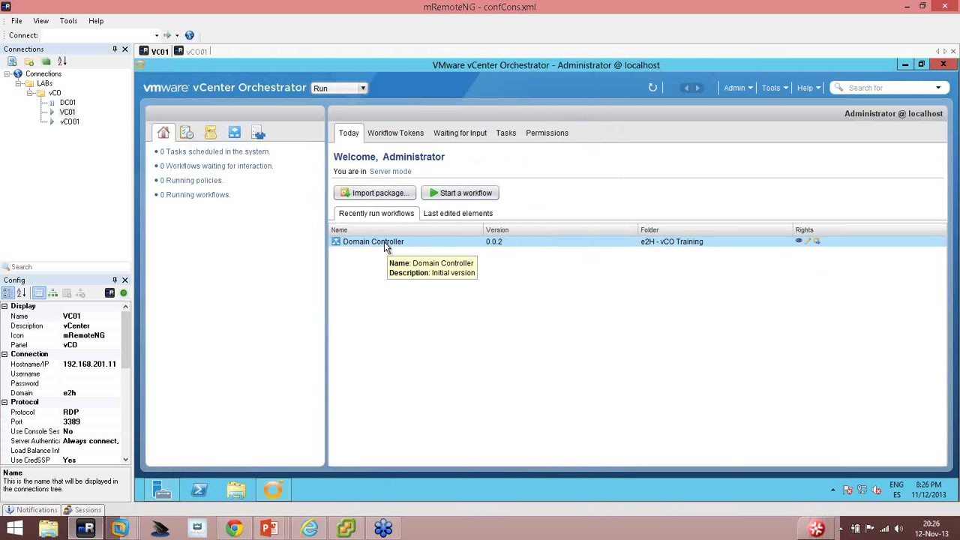
In Inventory, find Domain Controller under e2H - vCO Training and start a workflow run
click(236, 135)
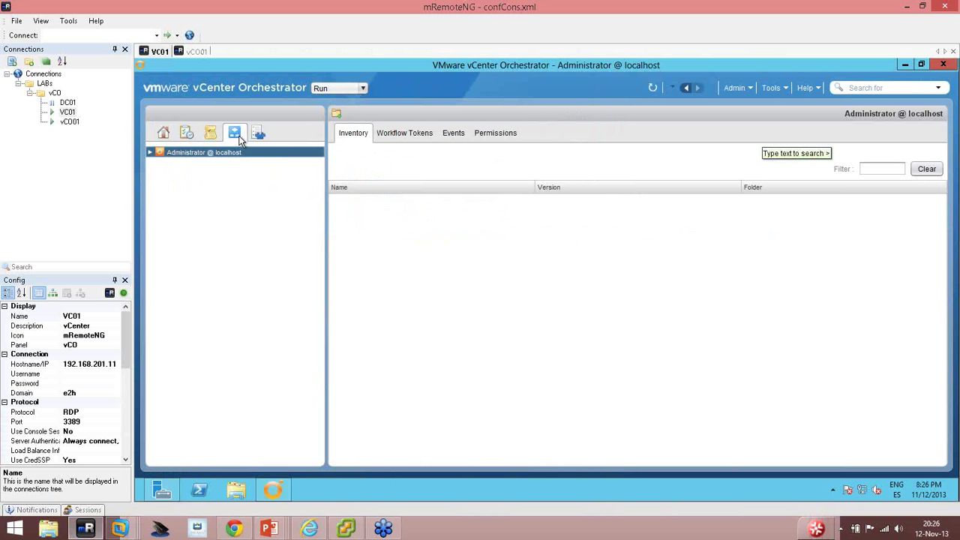
click(150, 153)
click(160, 164)
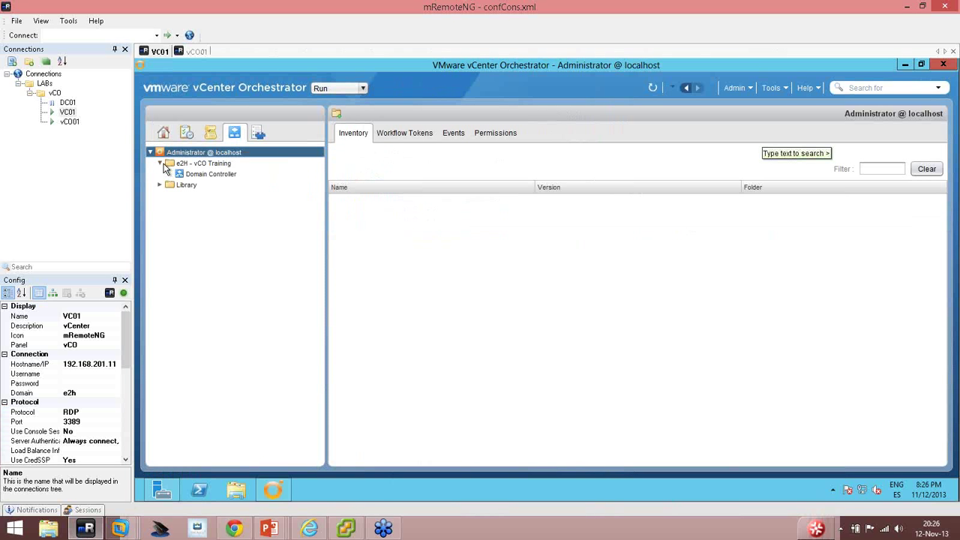
click(174, 165)
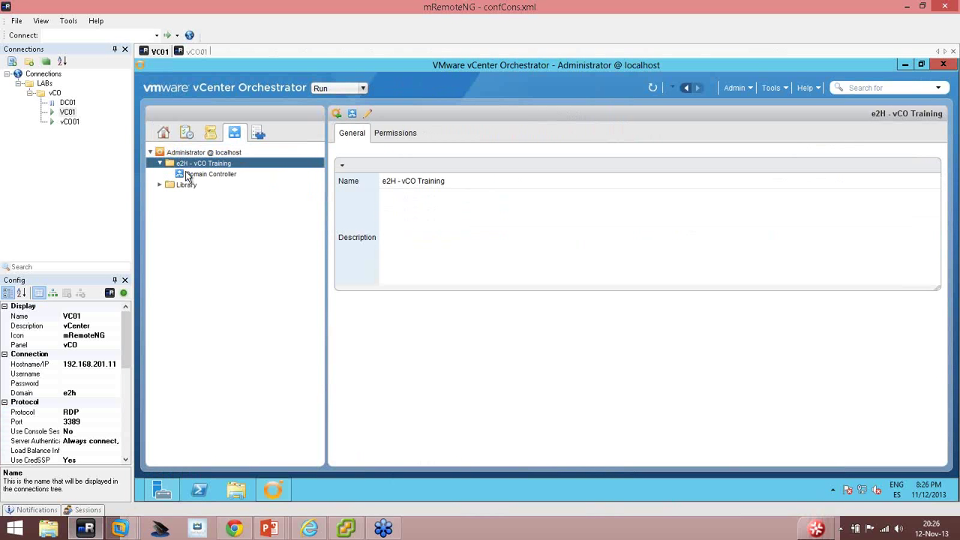
click(189, 176)
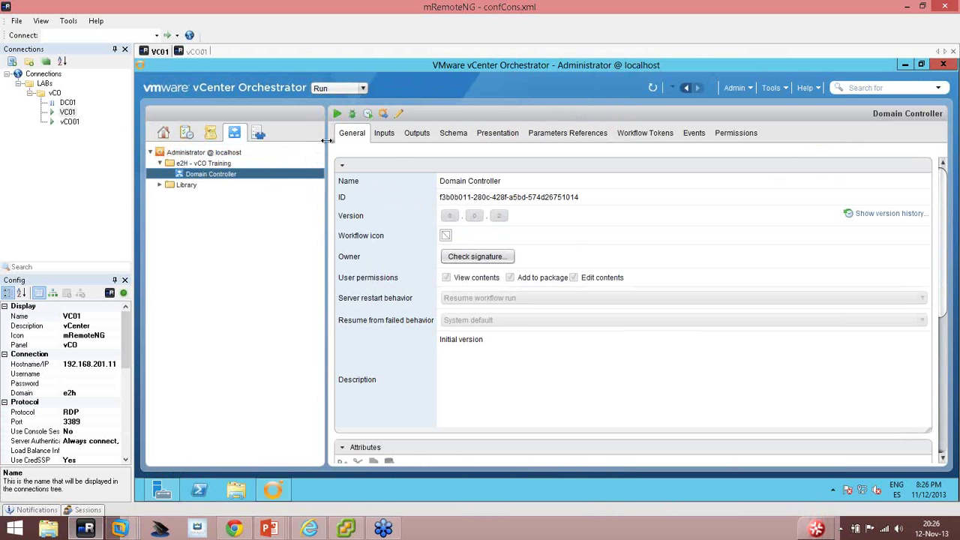
click(339, 119)
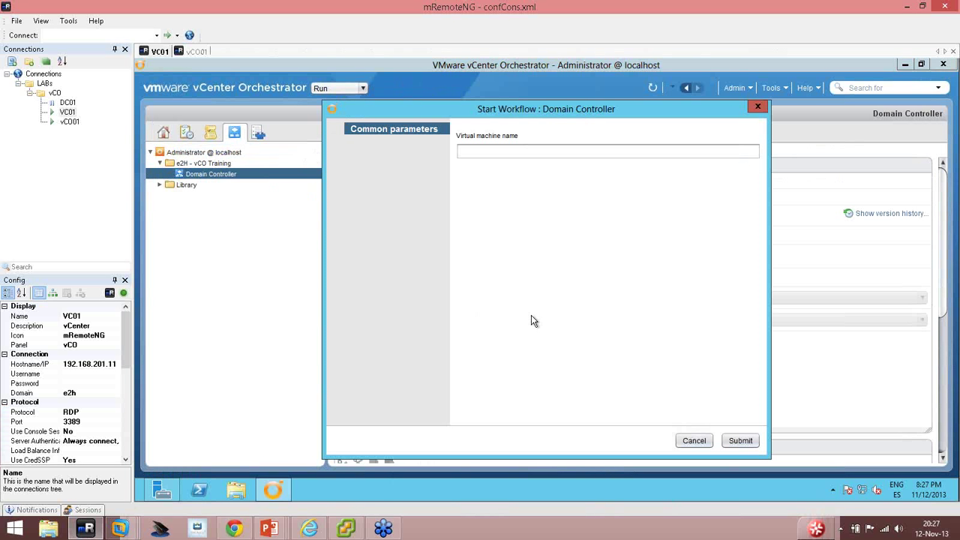
Submit the run with virtual machine name pmidc01 and enlarge the schema view to follow it
click(561, 153)
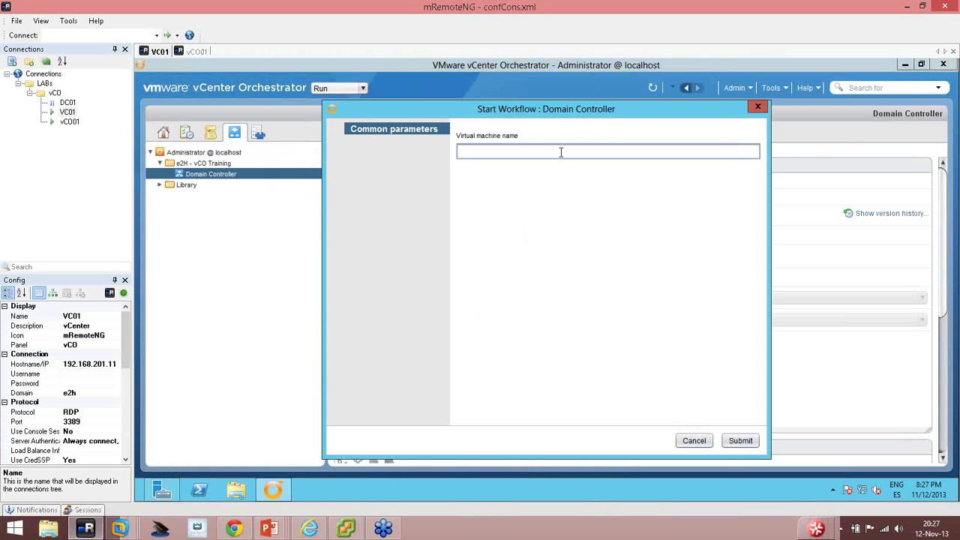
text(pmidc01)
click(738, 441)
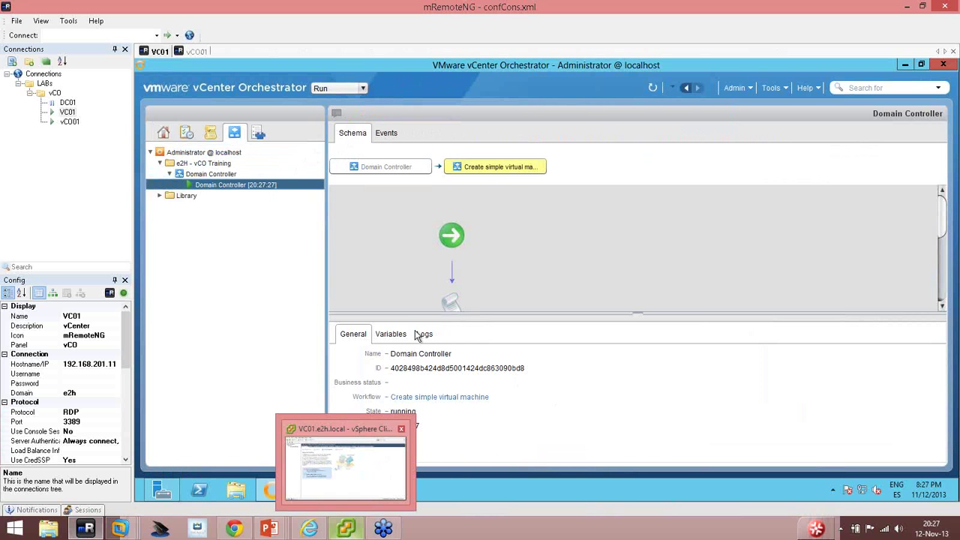
drag(637, 313, 647, 485)
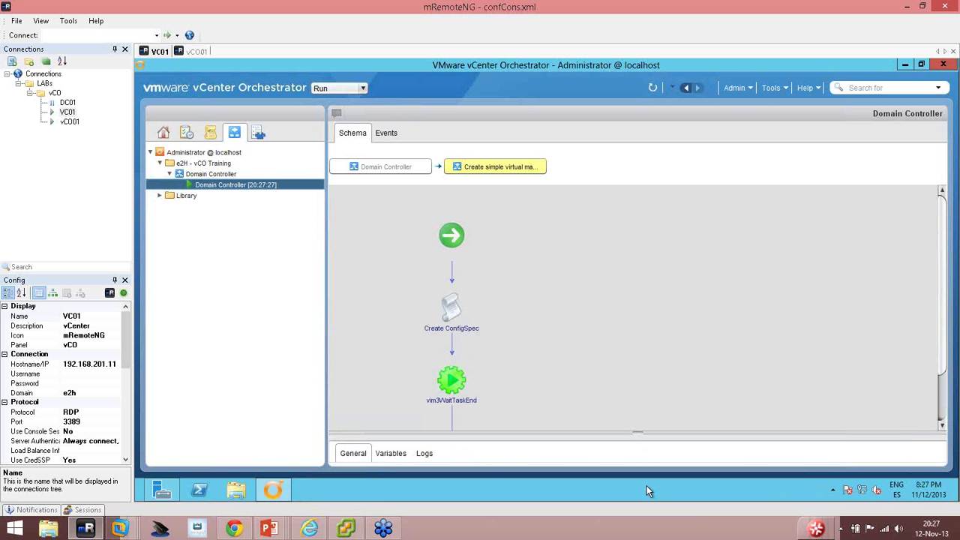
In vSphere Client, show Recent Tasks and widen the Initiated by column to track VM creation
click(346, 529)
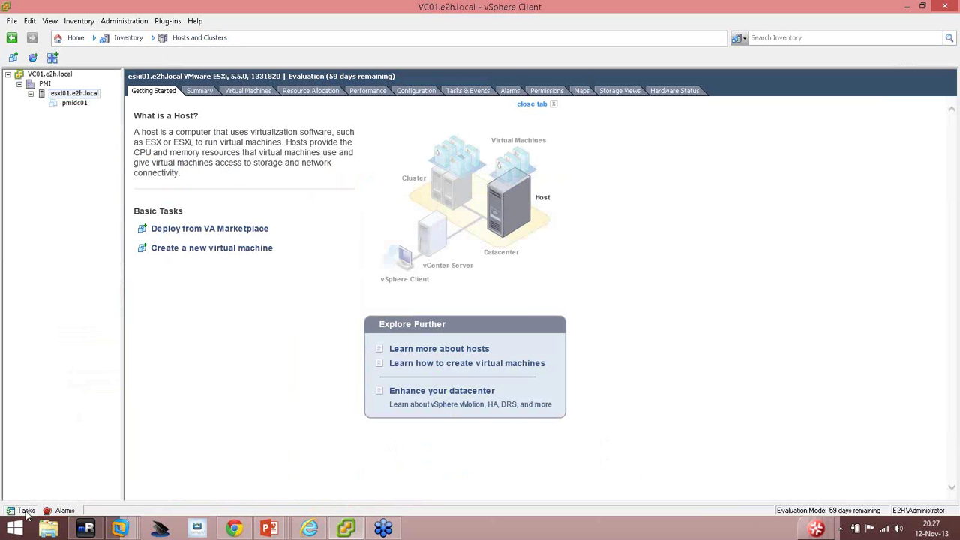
click(28, 512)
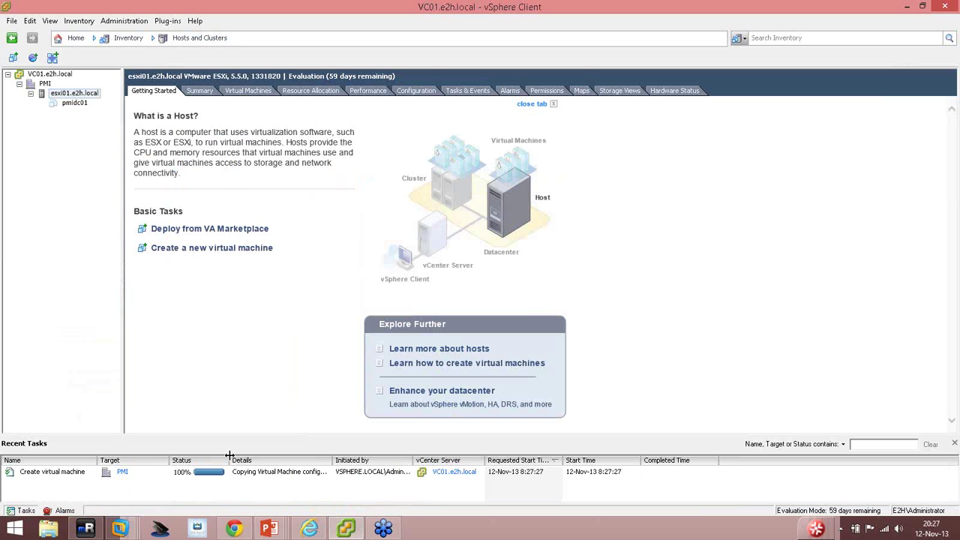
drag(413, 460, 474, 471)
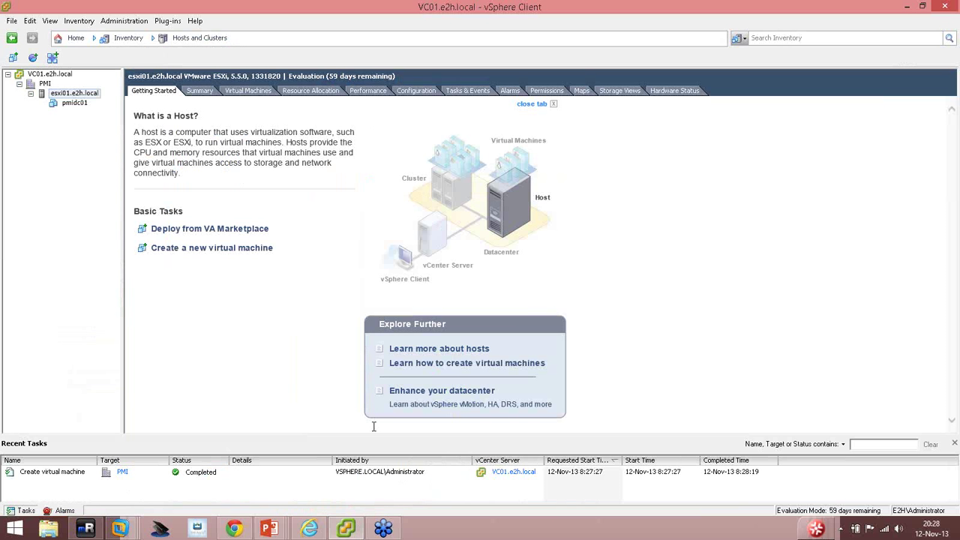
Review pmidc01's Summary tab and its datastore2 storage, then move to the browser
click(75, 103)
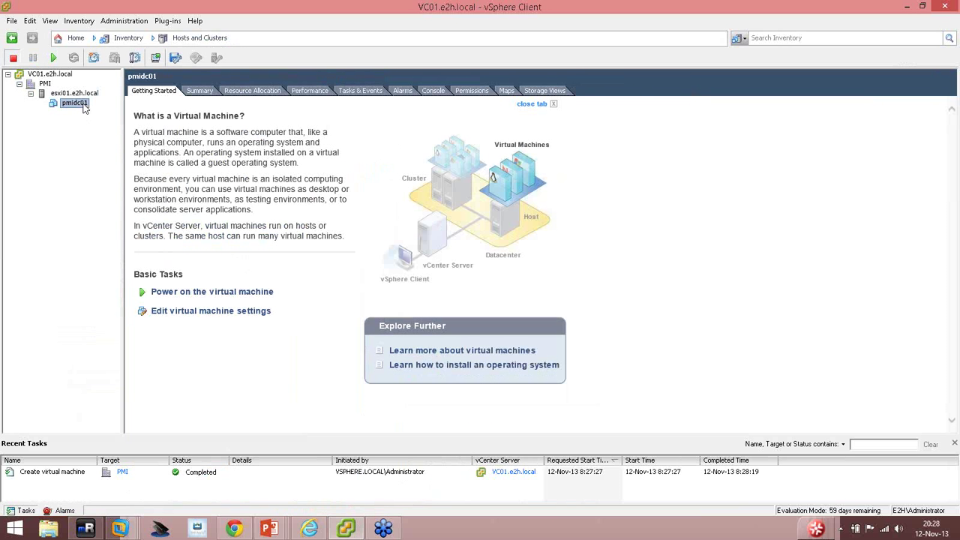
click(200, 94)
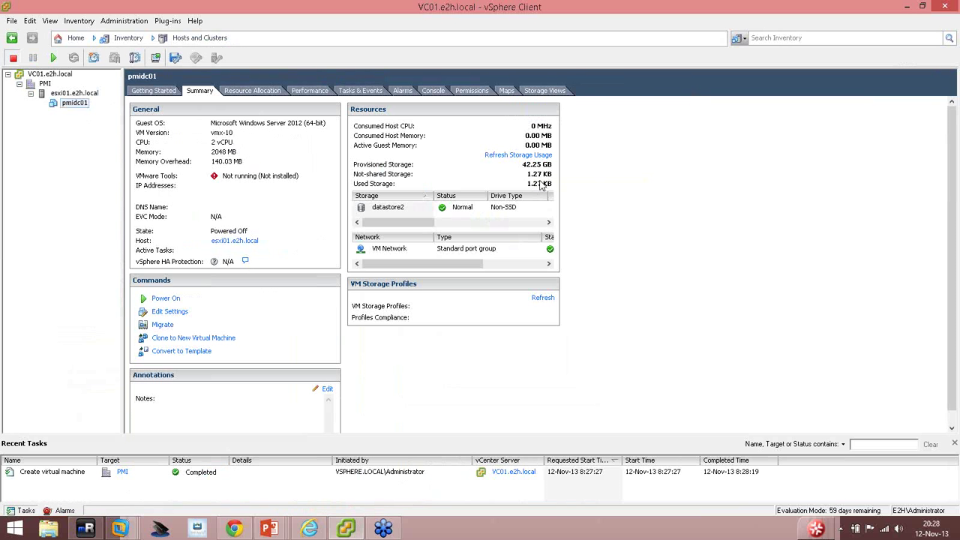
click(413, 209)
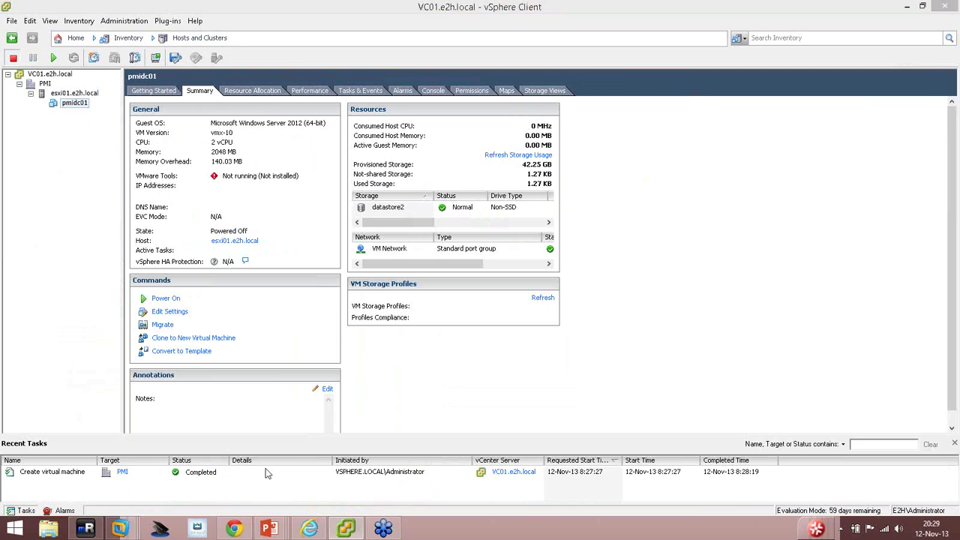
click(234, 529)
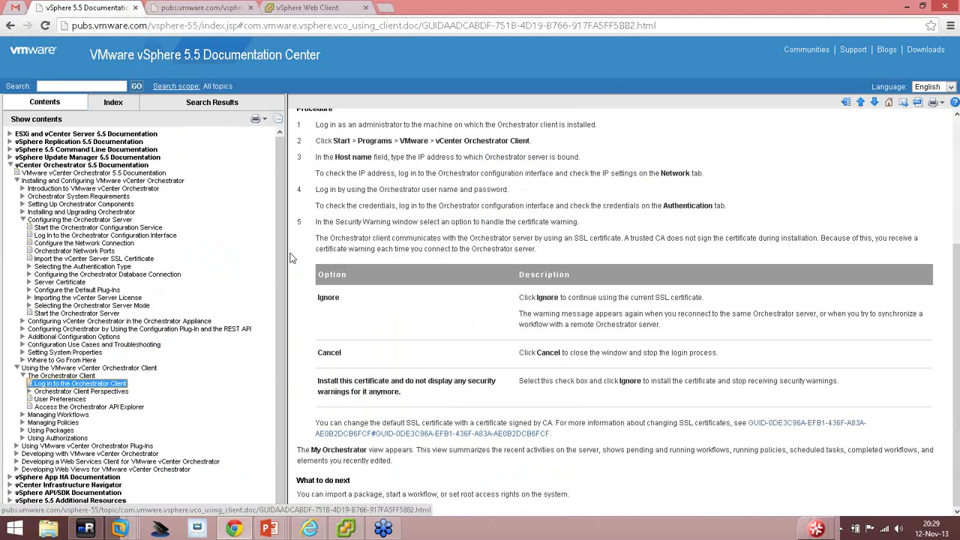
Log in to the vSphere Web Client with the administrator account credentials
click(302, 9)
click(171, 315)
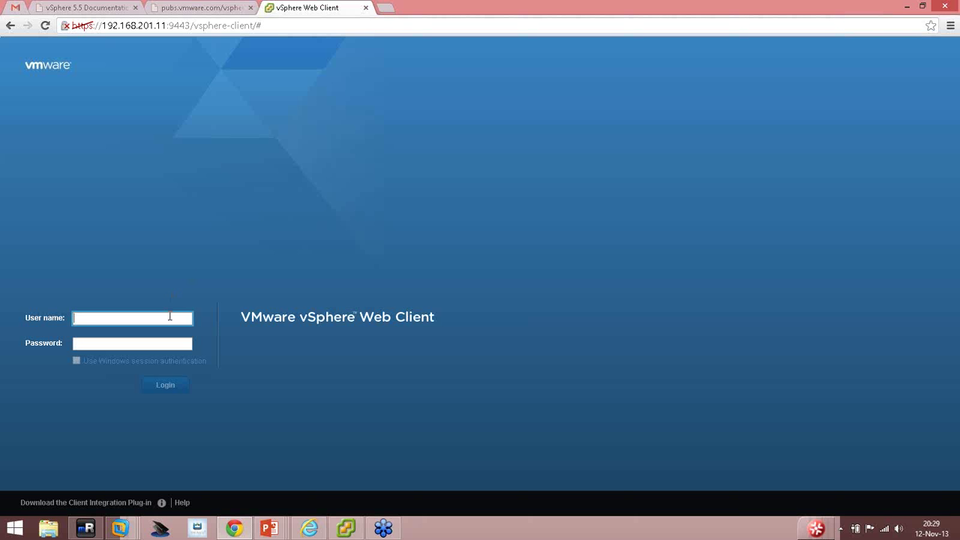
text(administrator@vsphere.local)
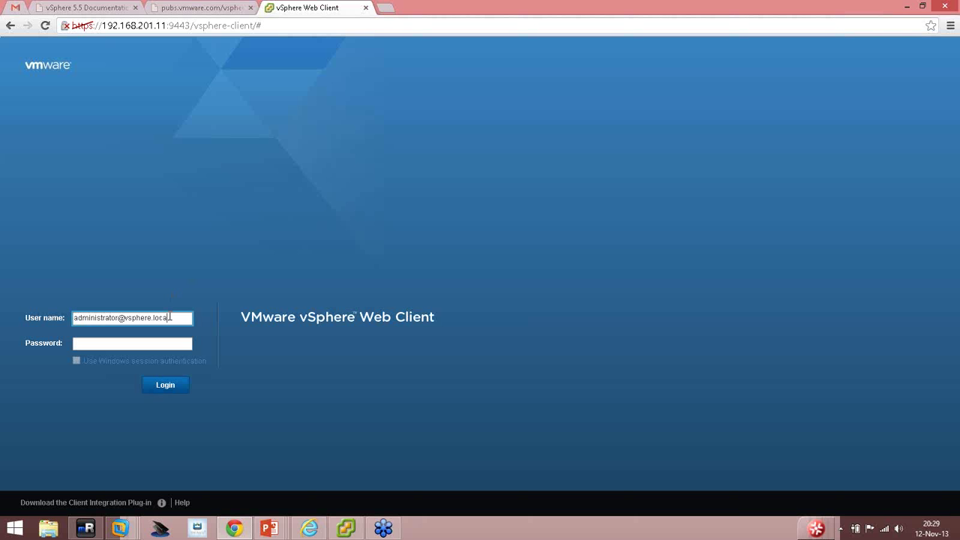
key(Tab)
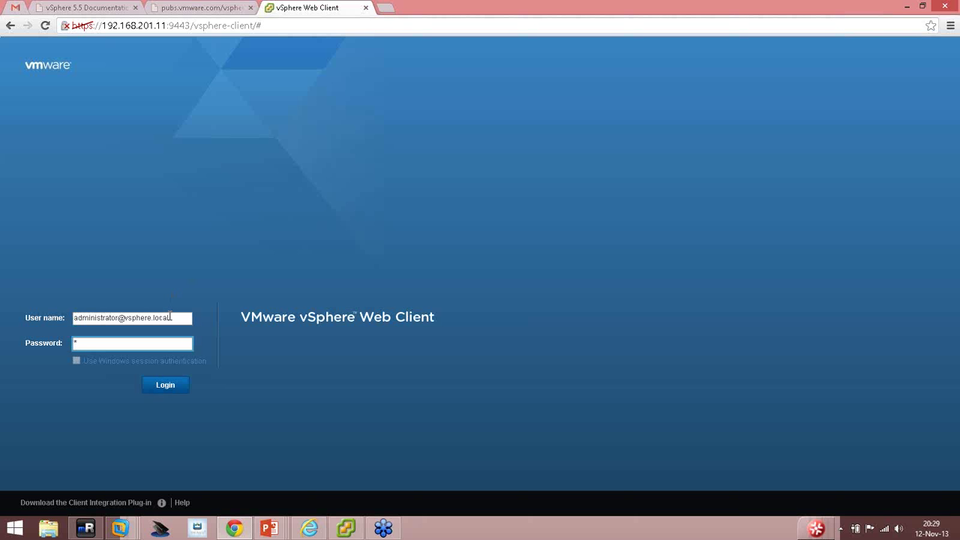
key(Return)
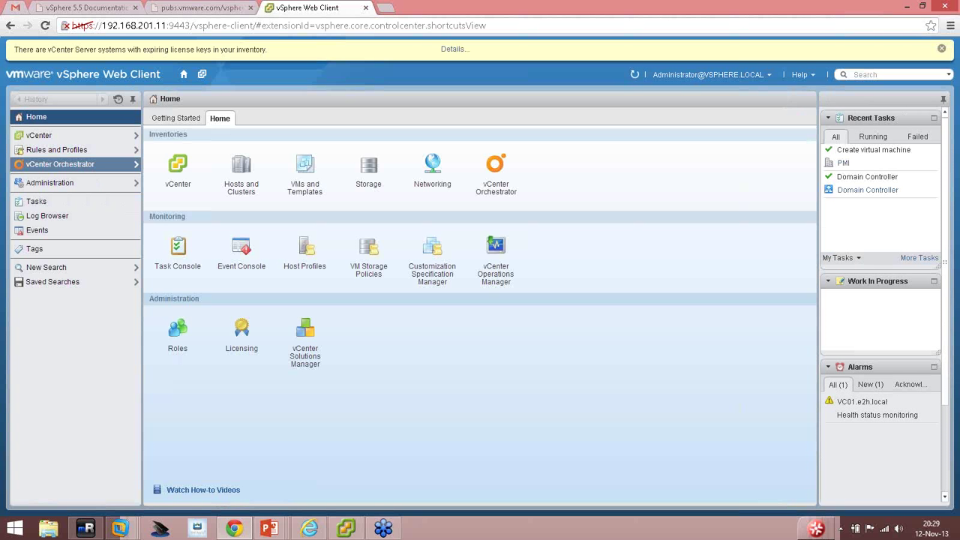
click(60, 164)
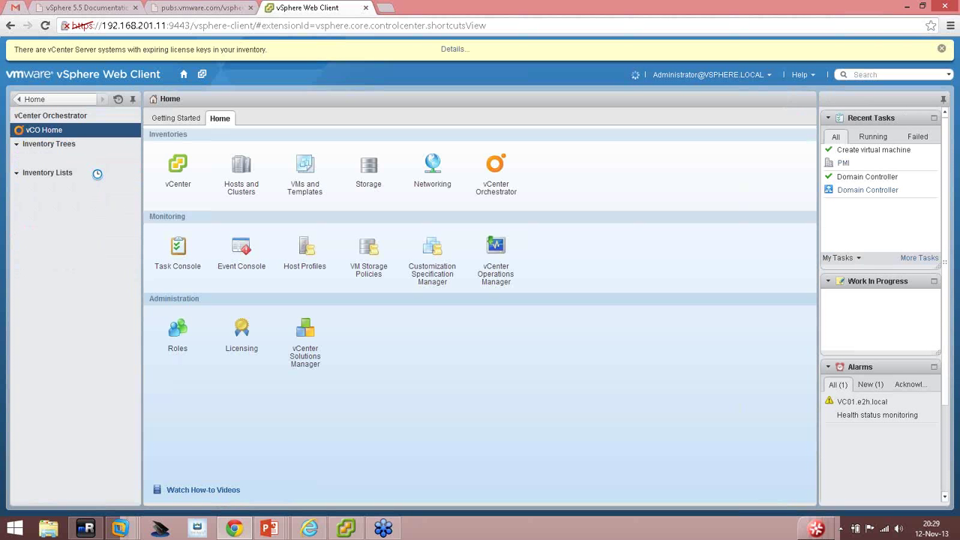
click(71, 191)
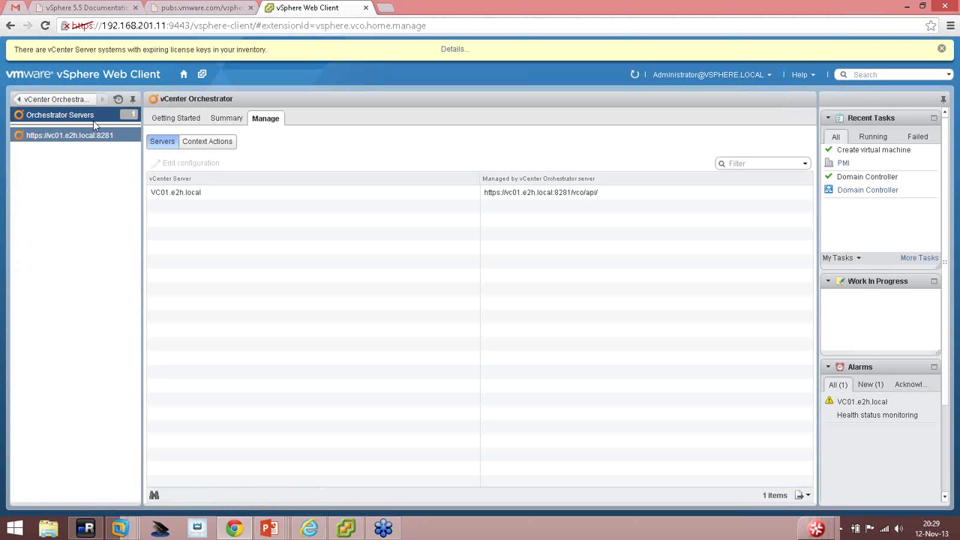
click(78, 101)
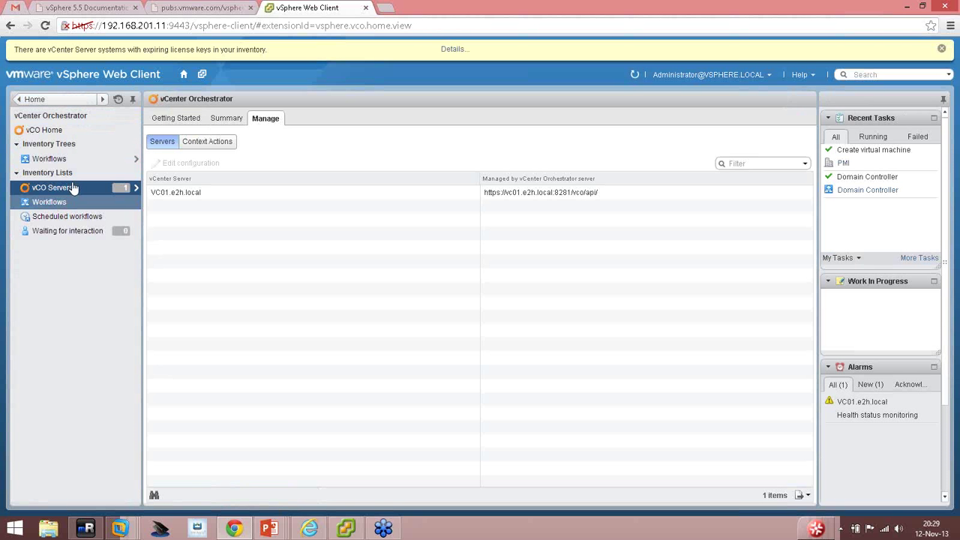
click(74, 162)
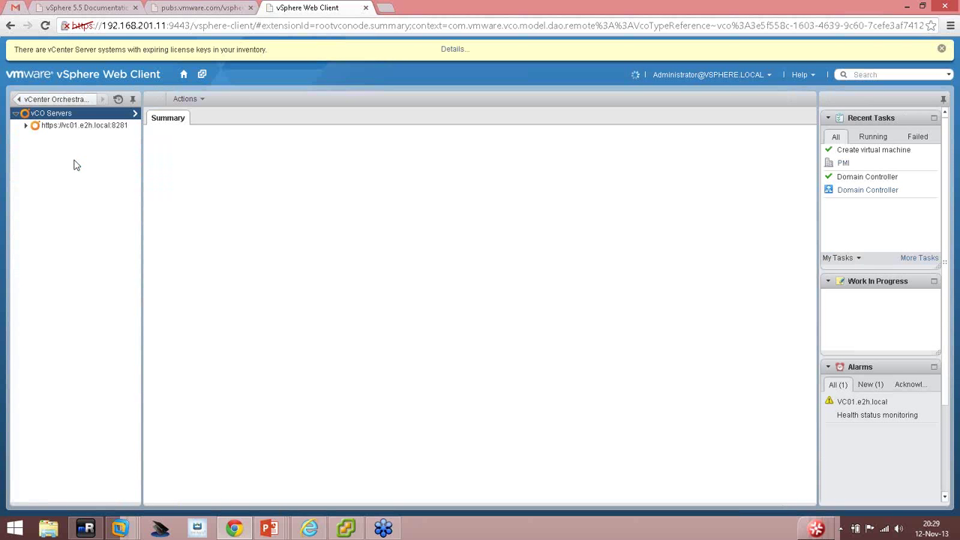
click(94, 126)
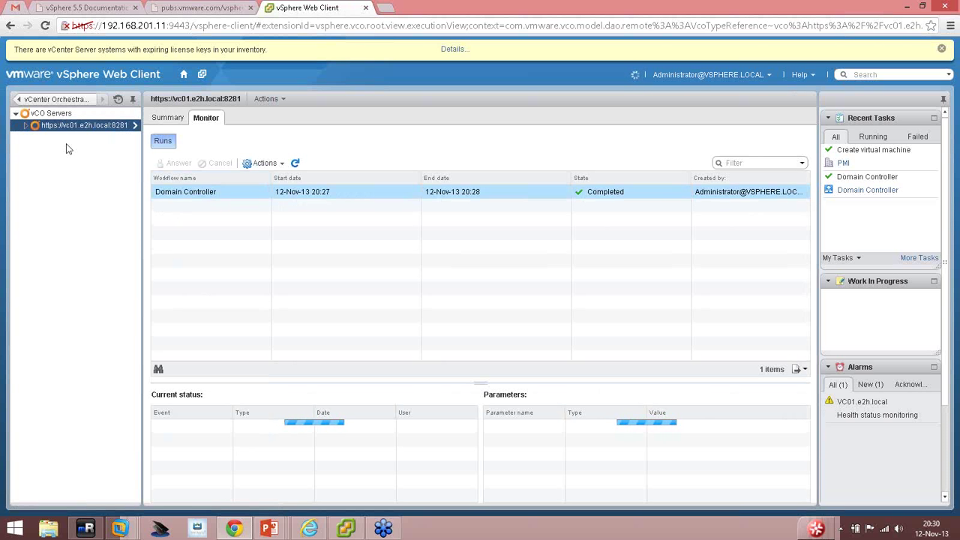
Expand vc01 and e2H - vCO Training, then open the Domain Controller workflow's summary
click(27, 126)
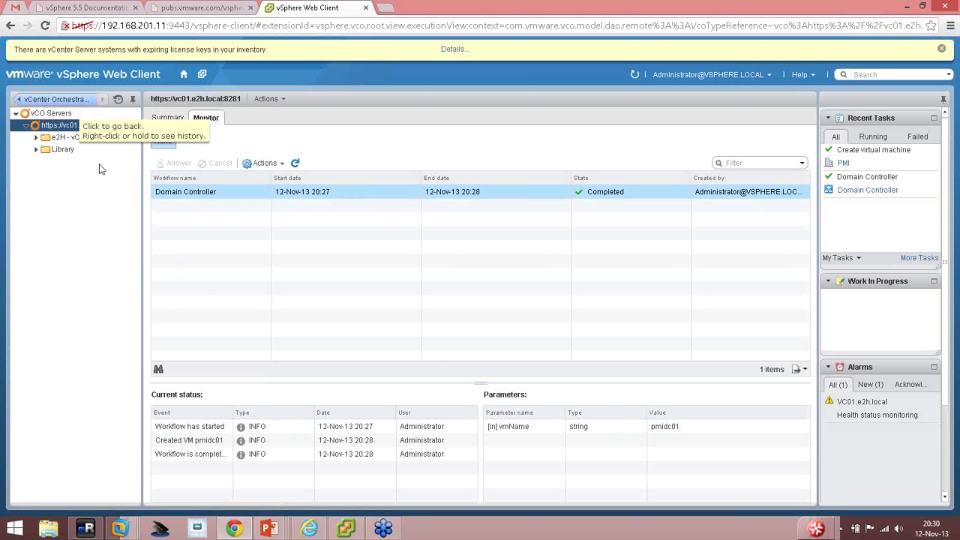
click(36, 138)
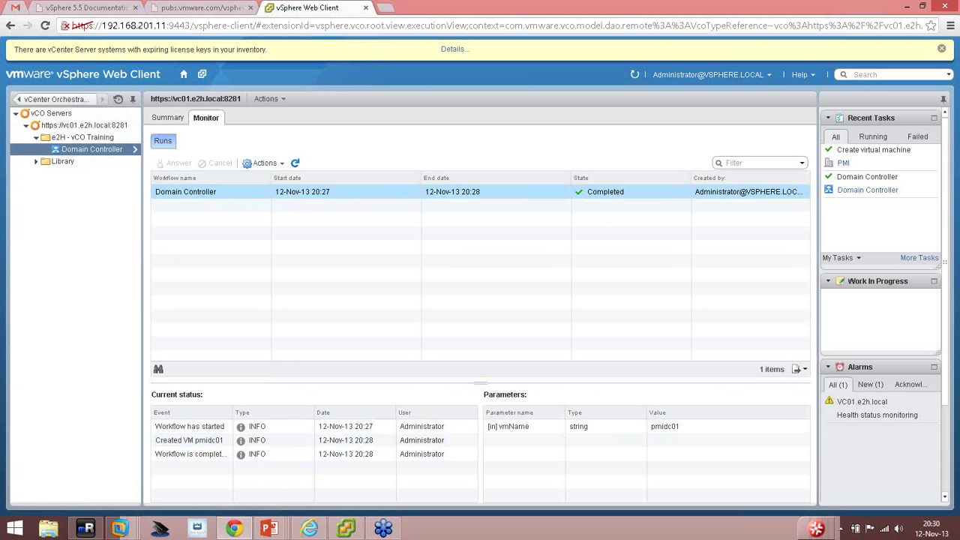
click(69, 150)
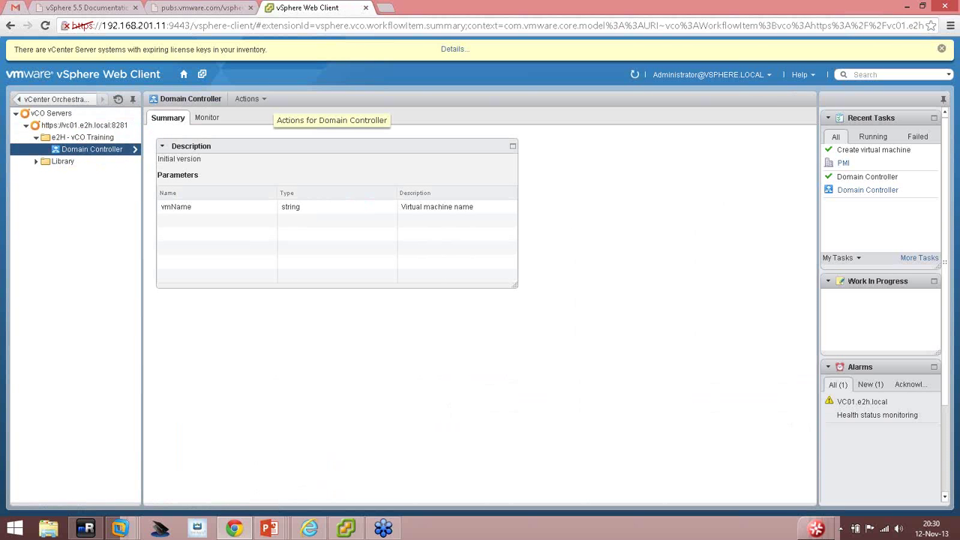
Run Domain Controller from Actions, approve the token, enter pmidc02, and finish with Run now
click(264, 102)
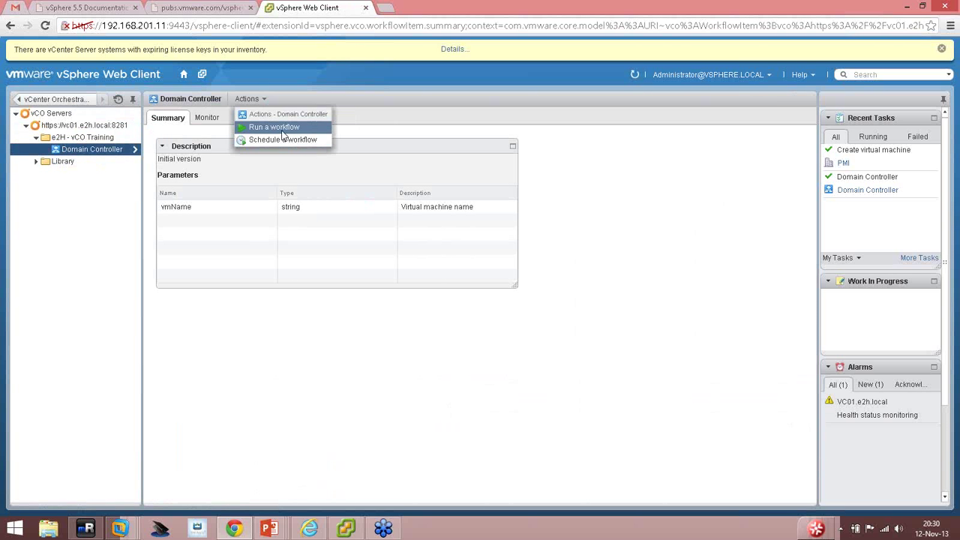
click(285, 129)
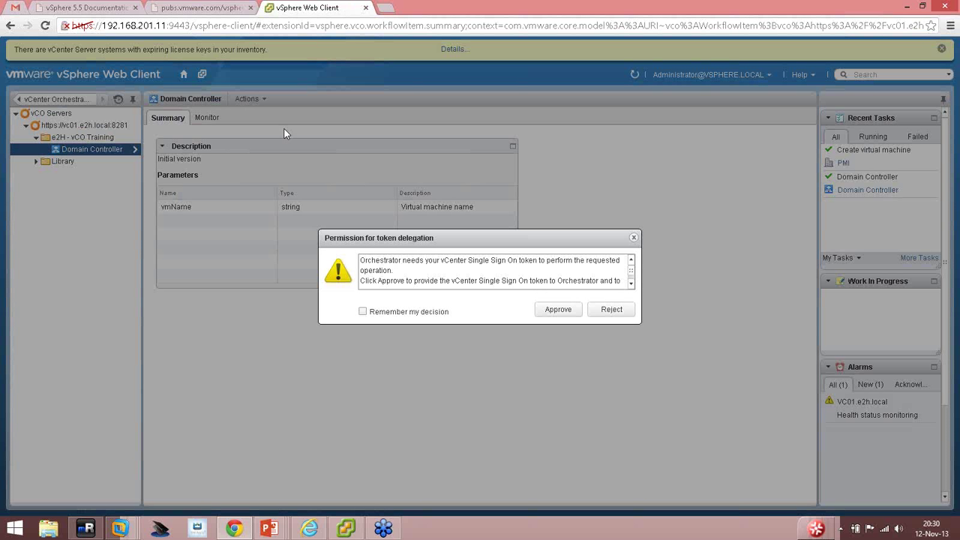
click(549, 309)
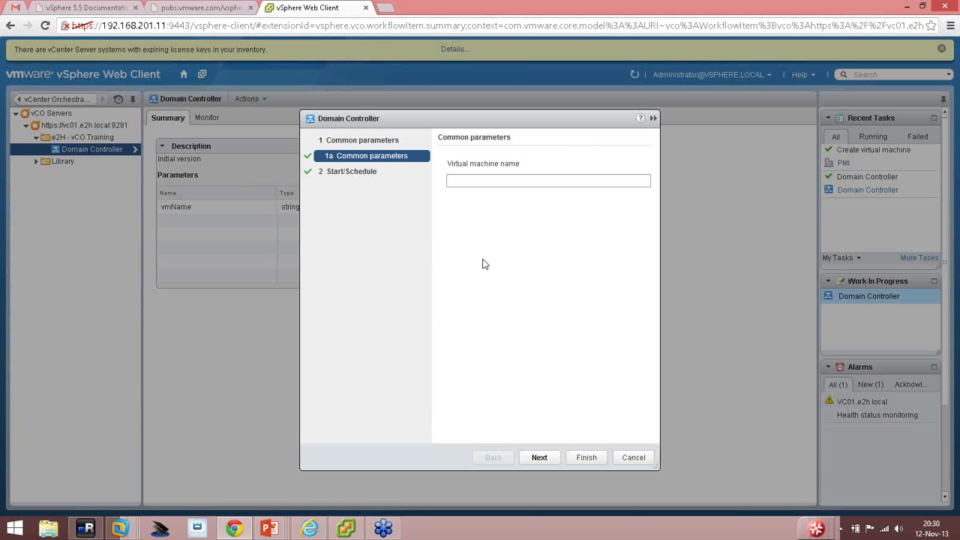
click(529, 179)
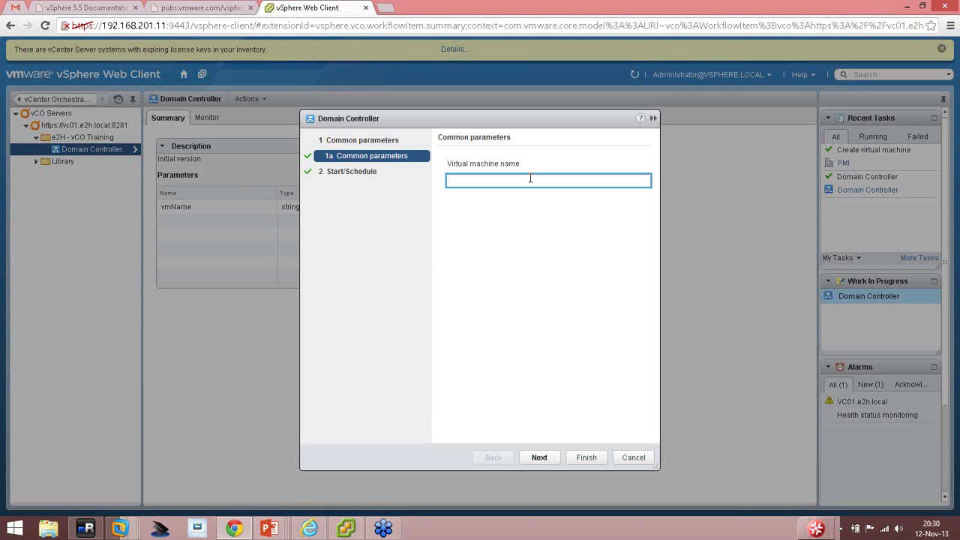
text(pmidc02)
click(541, 458)
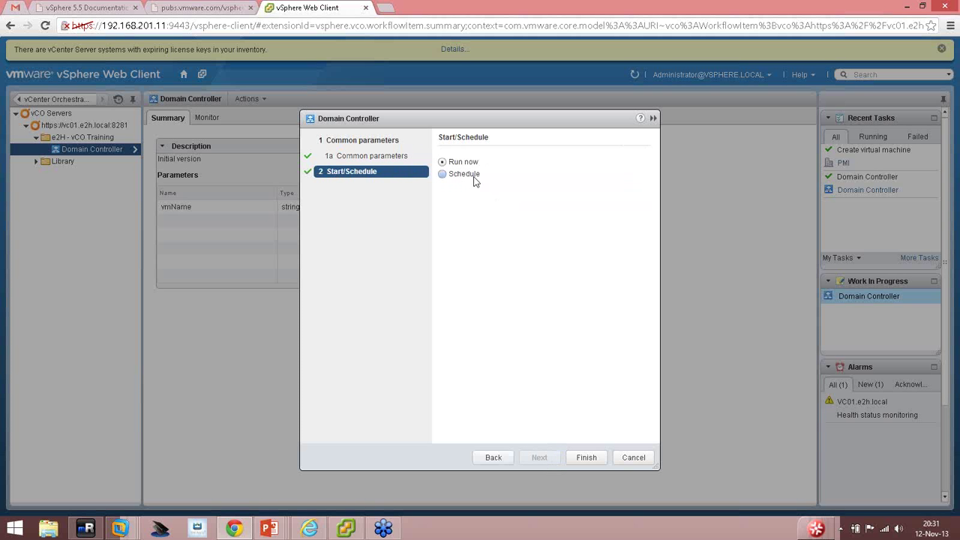
click(585, 457)
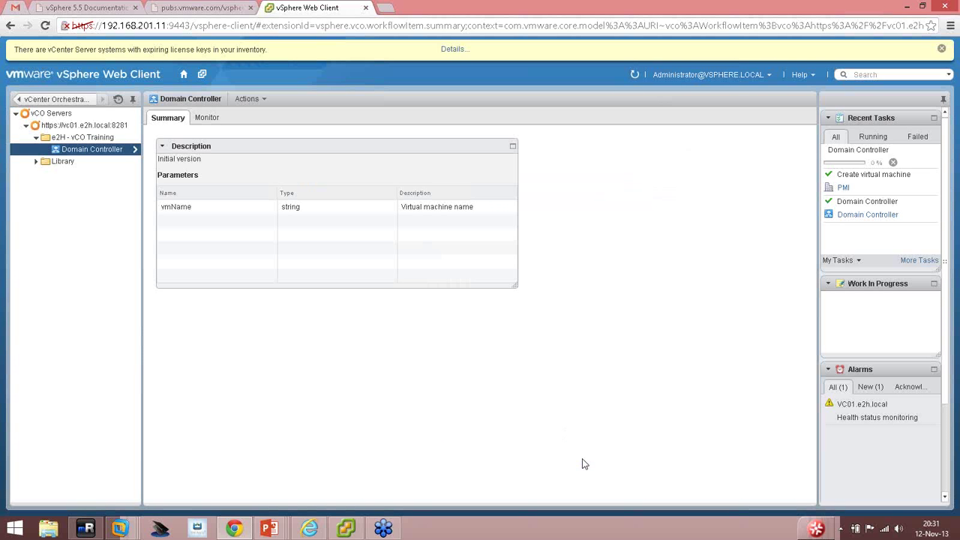
Check the workflow's Monitor tab, then verify pmidc02's completed creation task in vSphere Client
mouse_move(345, 528)
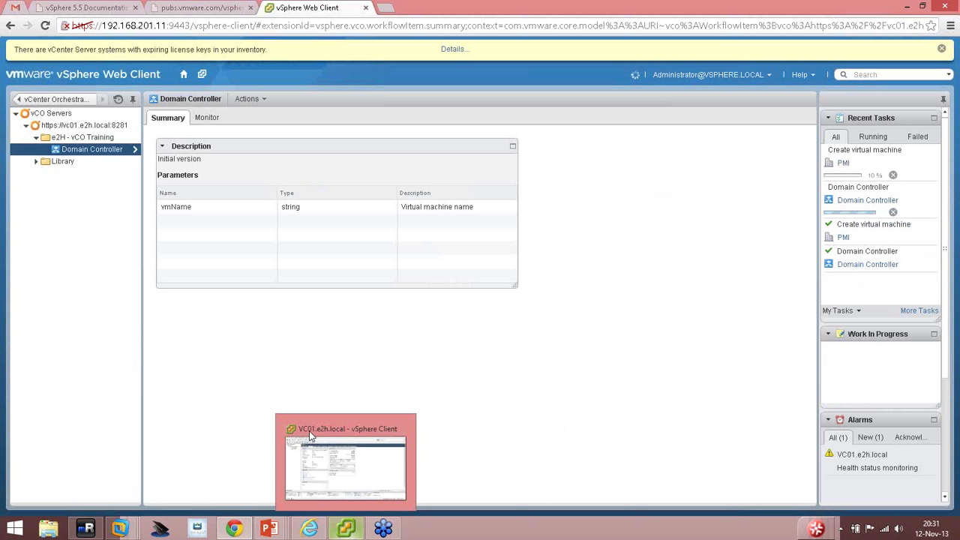
click(206, 118)
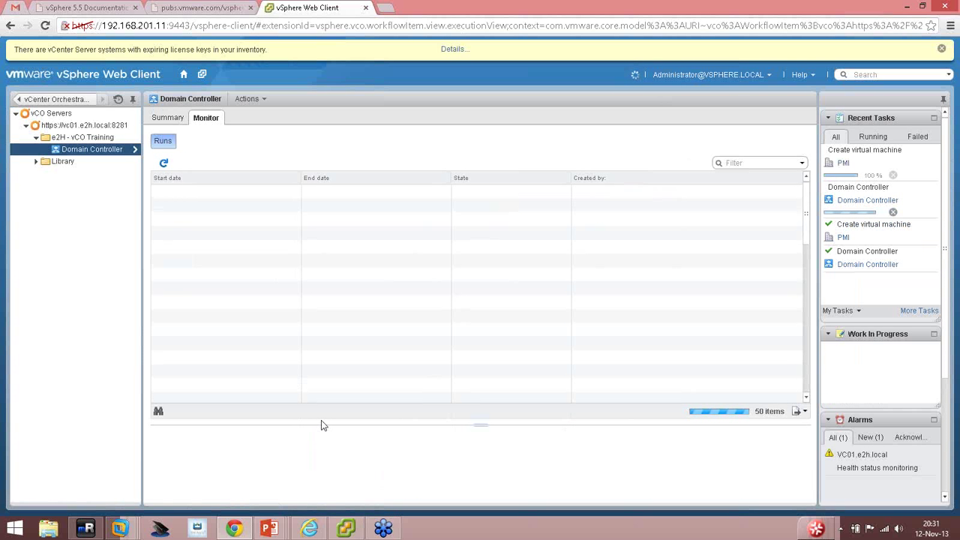
click(351, 526)
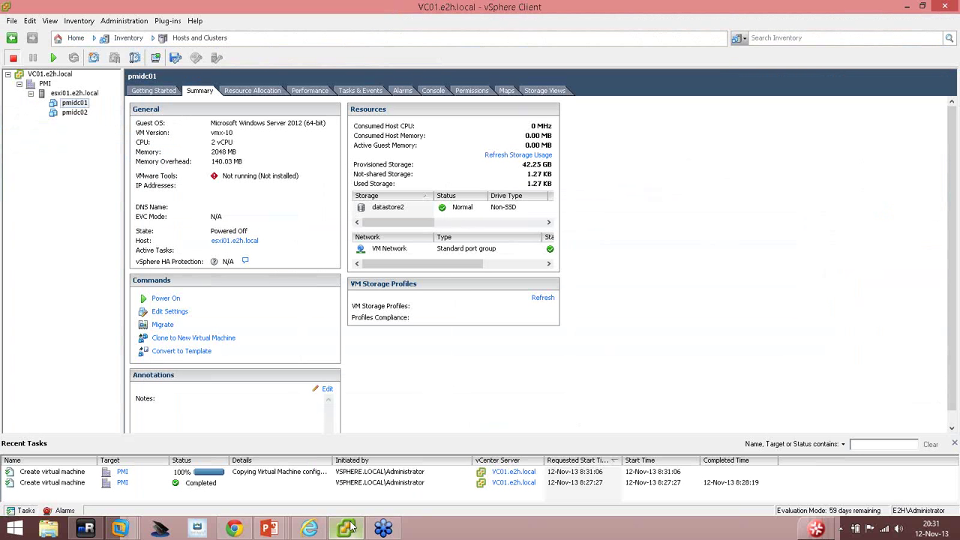
click(79, 475)
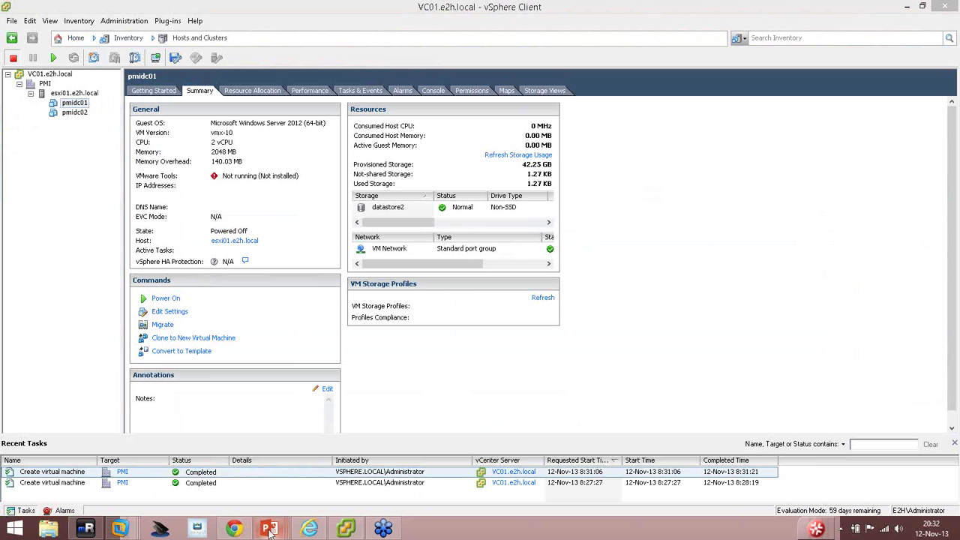
Resume the slide show and advance to slide 8, revealing the 'Disponible en dos versiones' bullet
mouse_move(270, 529)
click(296, 460)
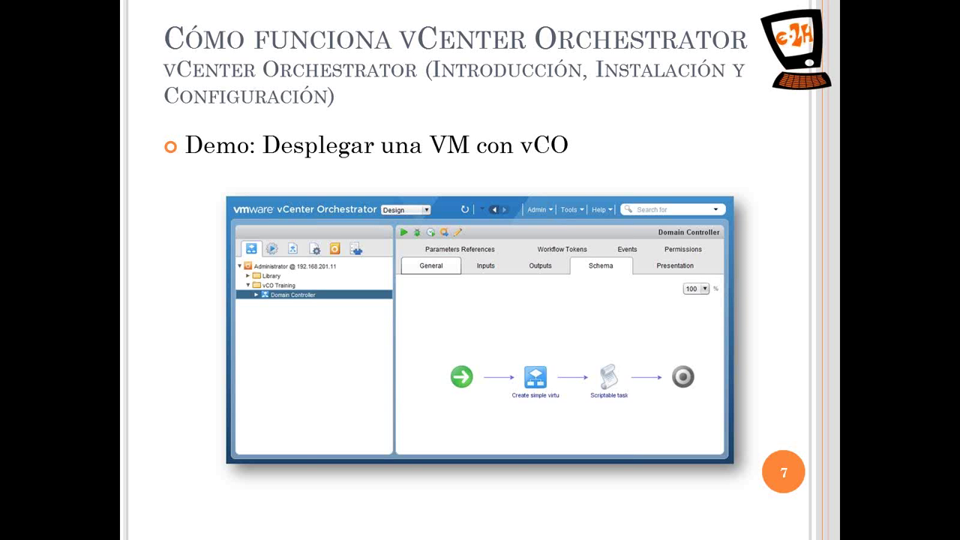
click(453, 286)
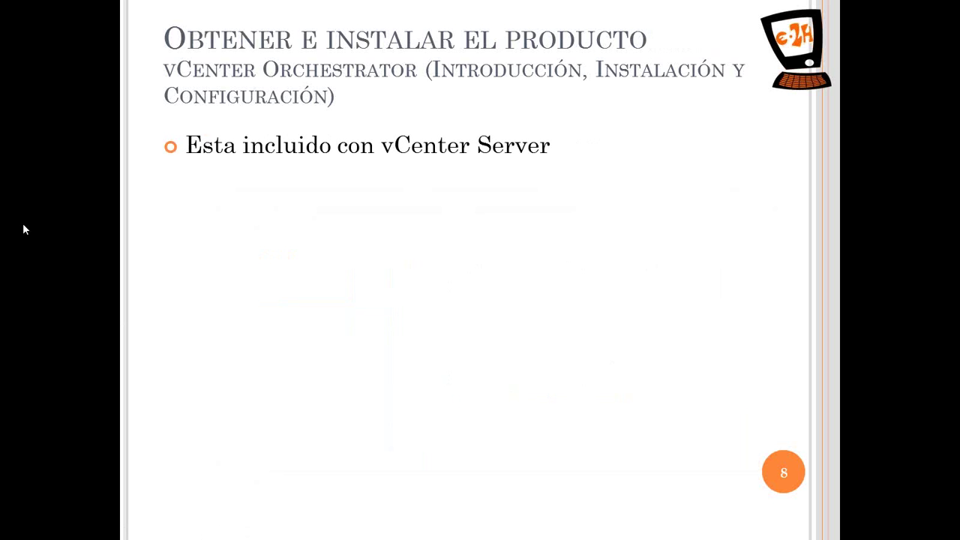
click(208, 282)
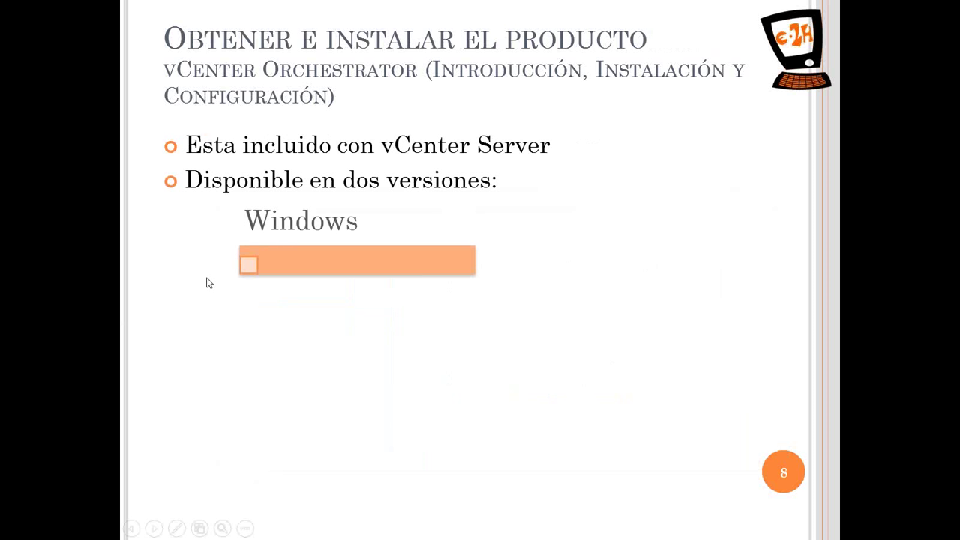
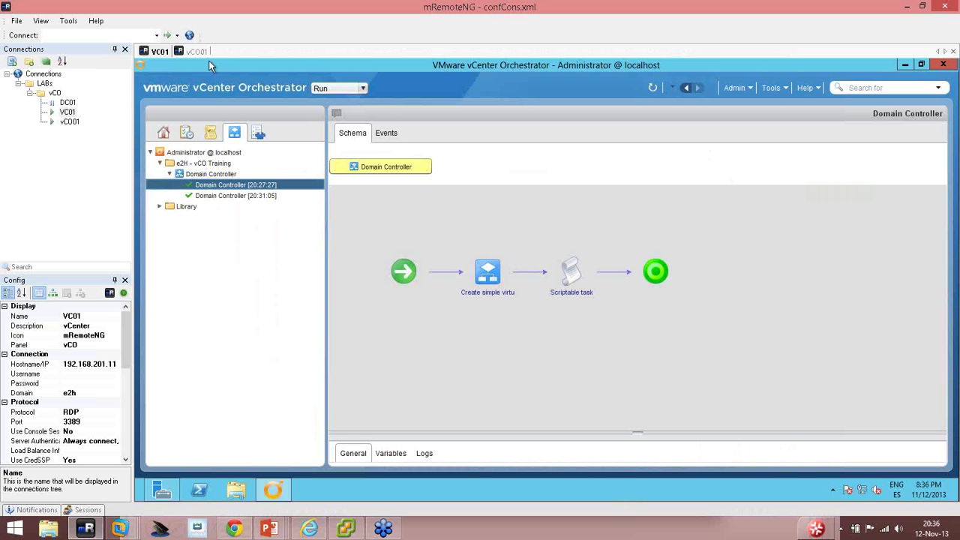
On vCO01, browse the VMware VIM DVD (D:) to the vCenter-Server\vCO folder
click(197, 52)
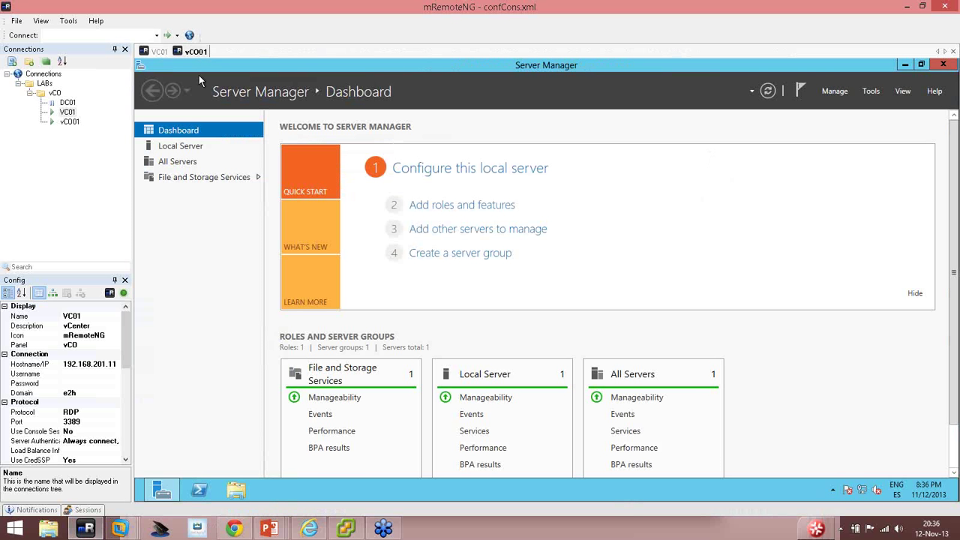
click(237, 489)
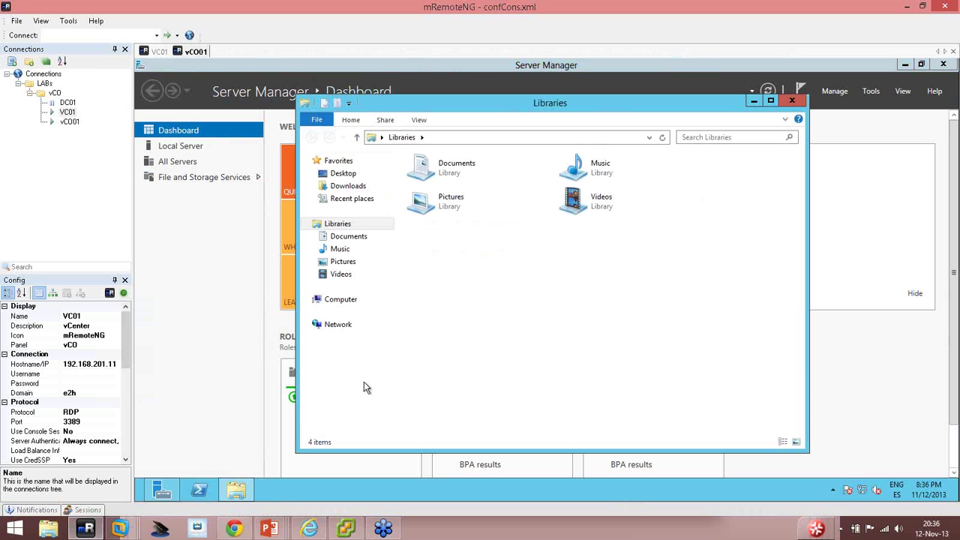
click(347, 301)
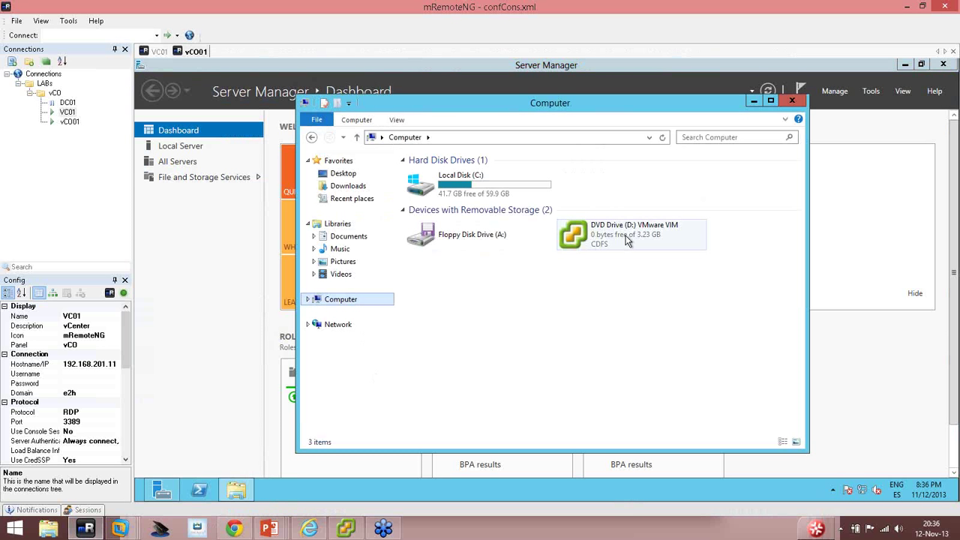
click(621, 238)
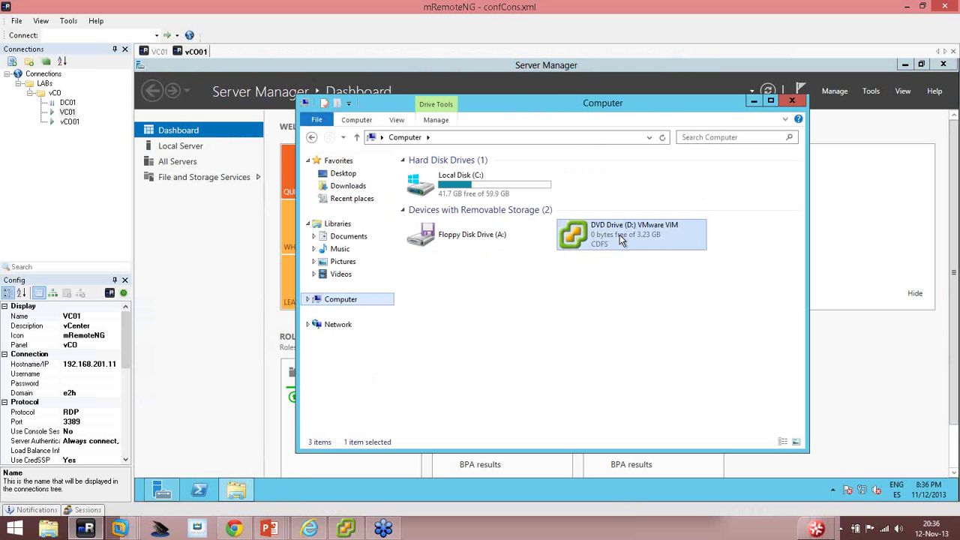
right_click(620, 235)
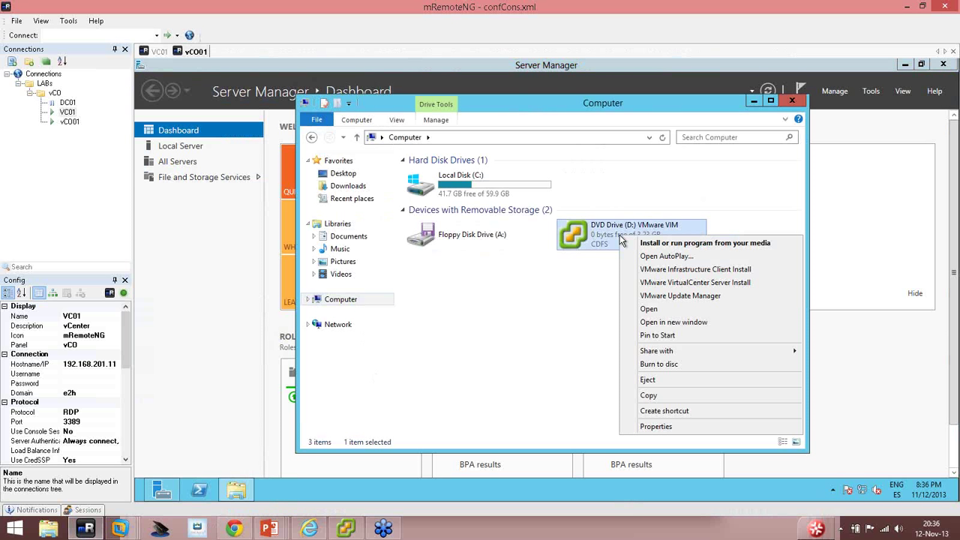
click(649, 310)
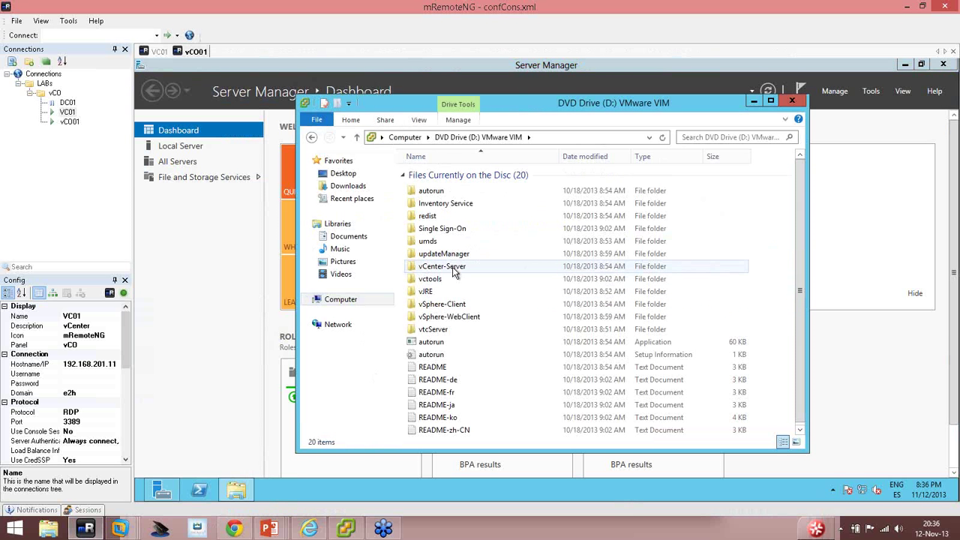
double_click(453, 271)
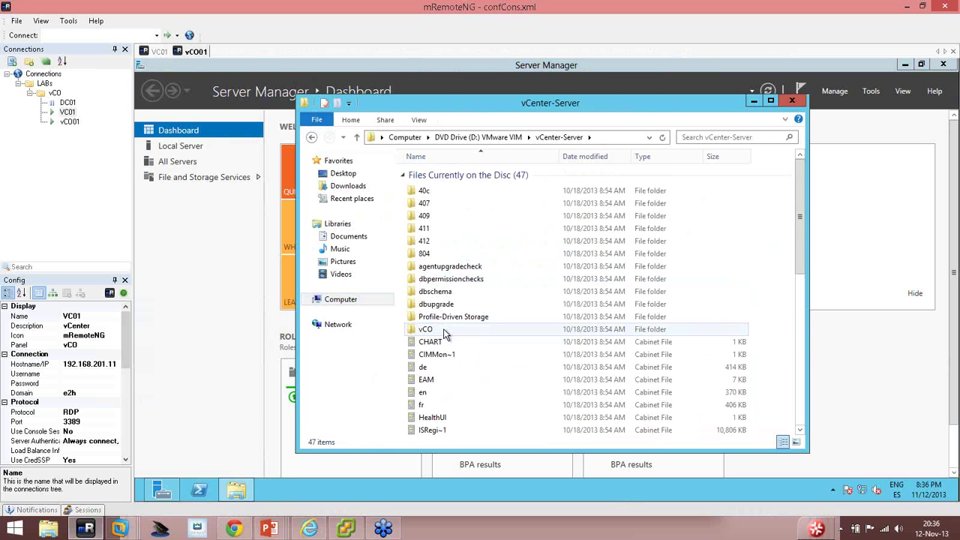
double_click(443, 328)
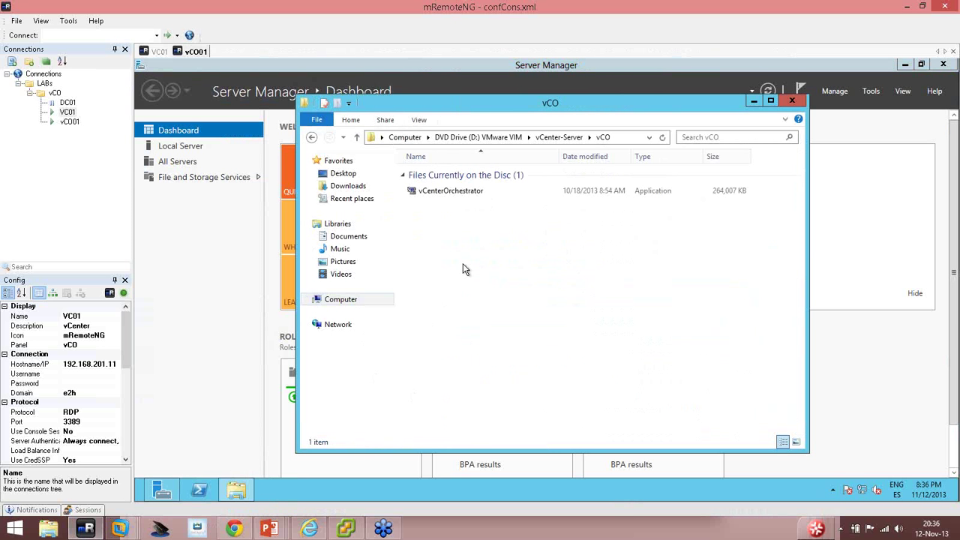
Start the vCenterOrchestrator installer from the vCO folder
click(465, 191)
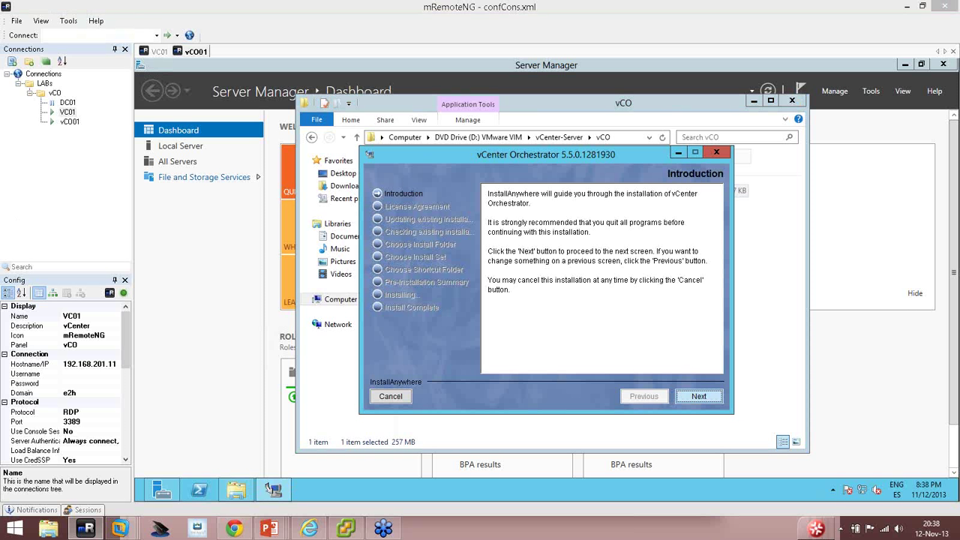
Accept the licence, install the Client - Server set in the default folder, then return to the slides
click(689, 398)
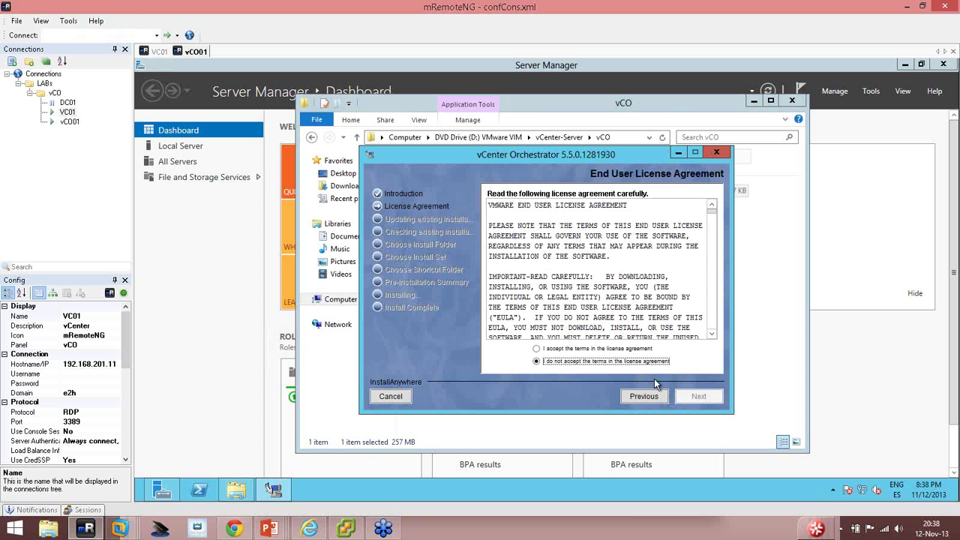
click(537, 349)
click(695, 398)
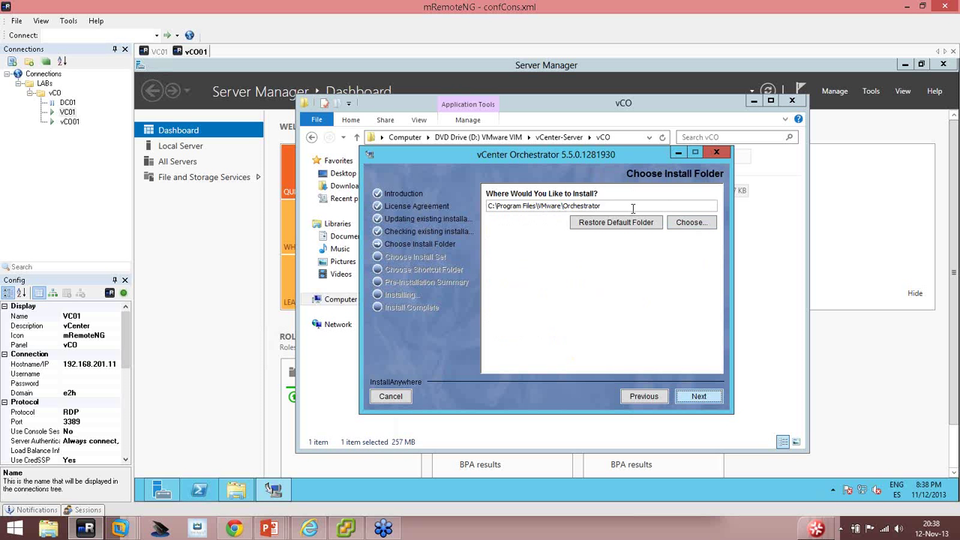
click(698, 398)
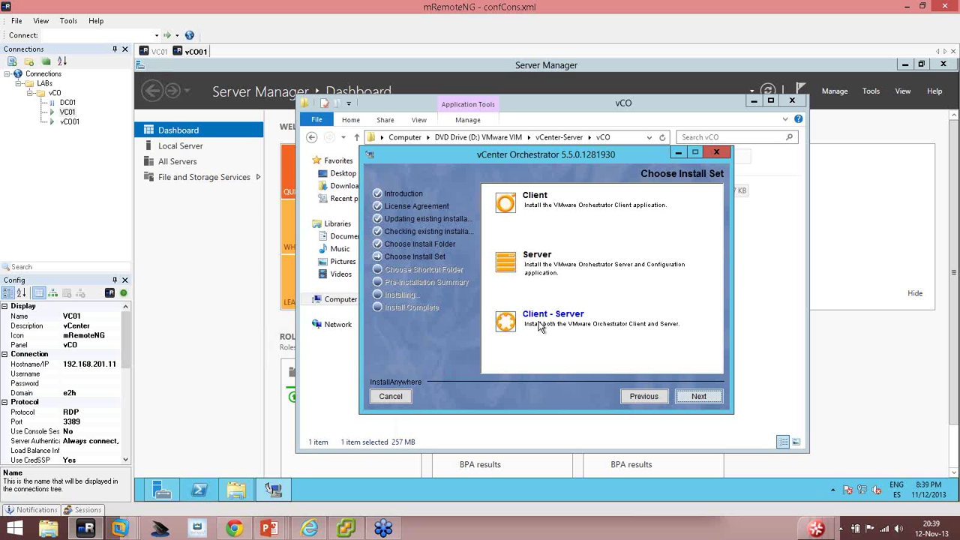
click(692, 398)
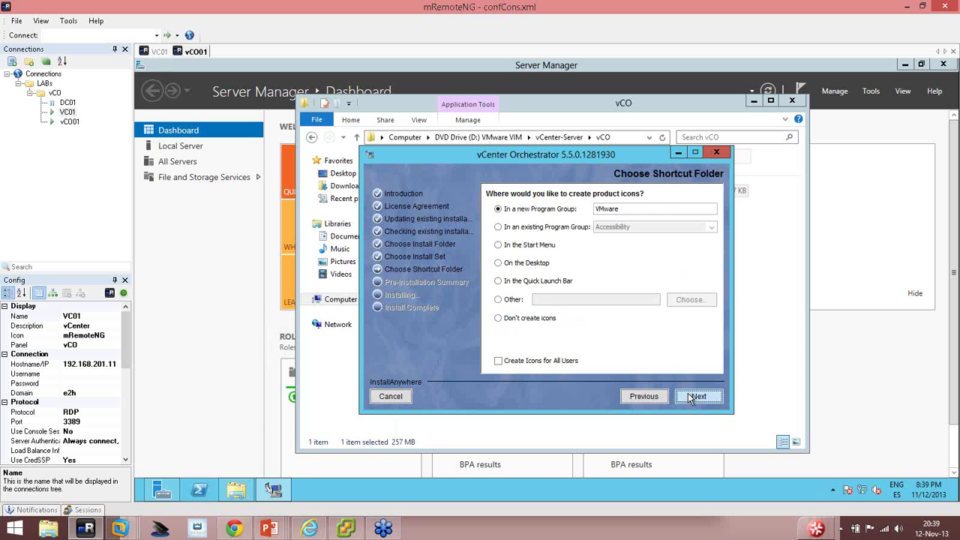
click(692, 398)
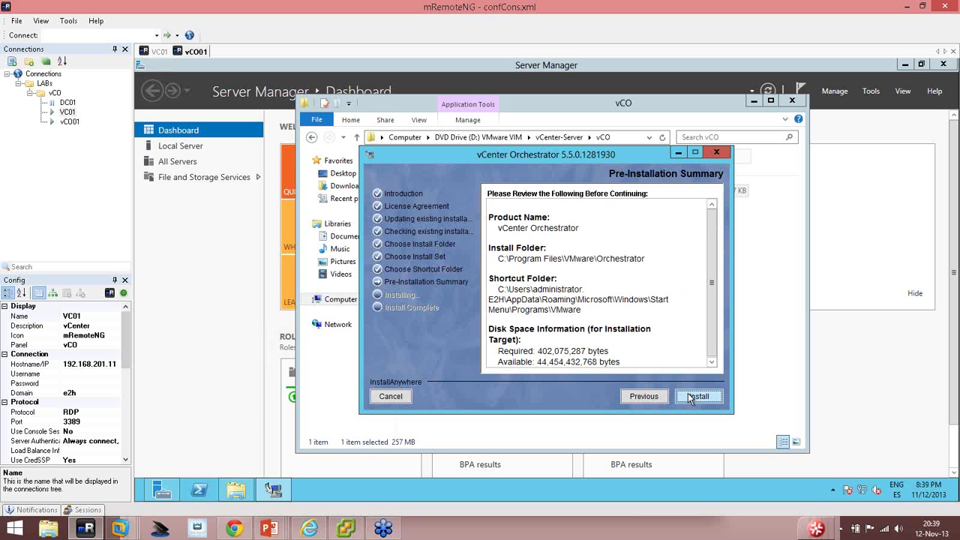
scroll(713, 353, down, 1)
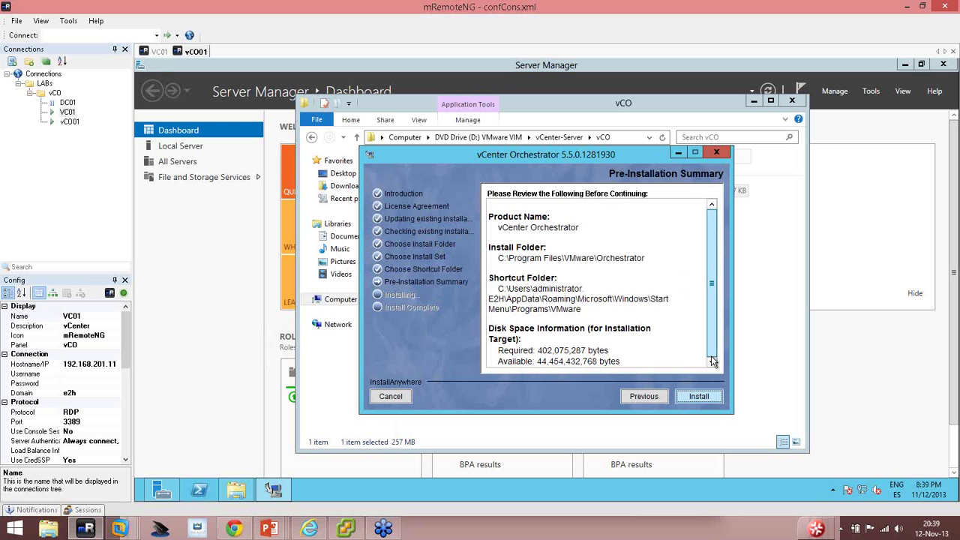
click(710, 396)
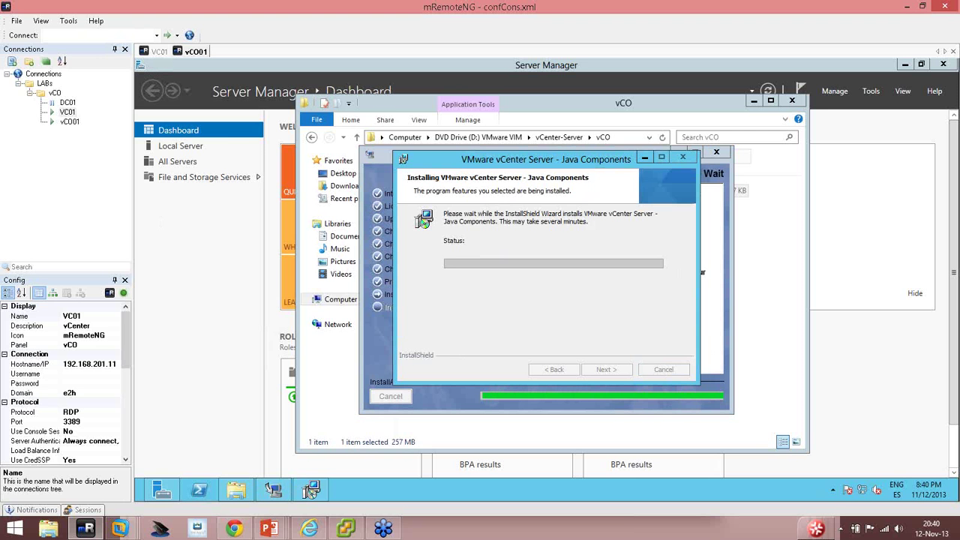
key(alt+Tab)
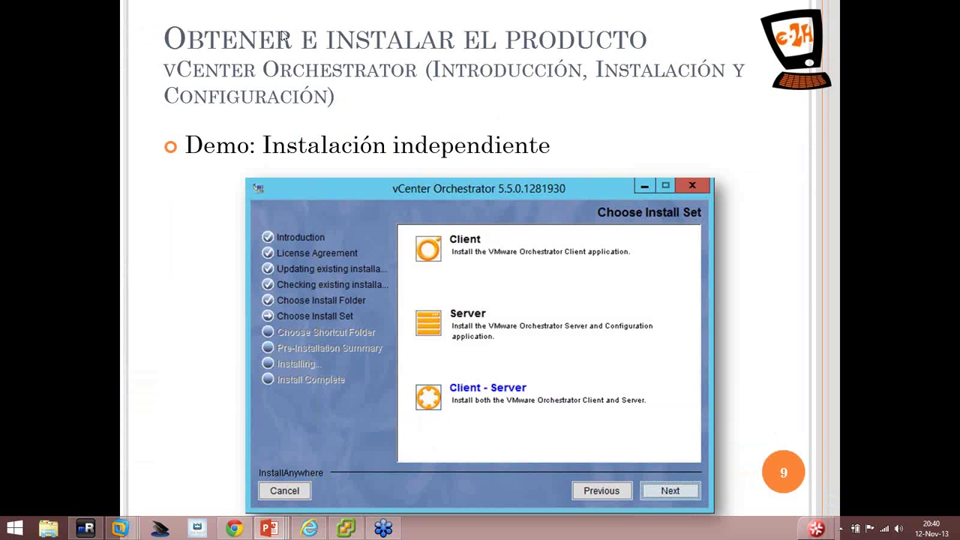
Advance to slide 10 on the virtual appliance demo, then switch to the vSphere Client
click(413, 161)
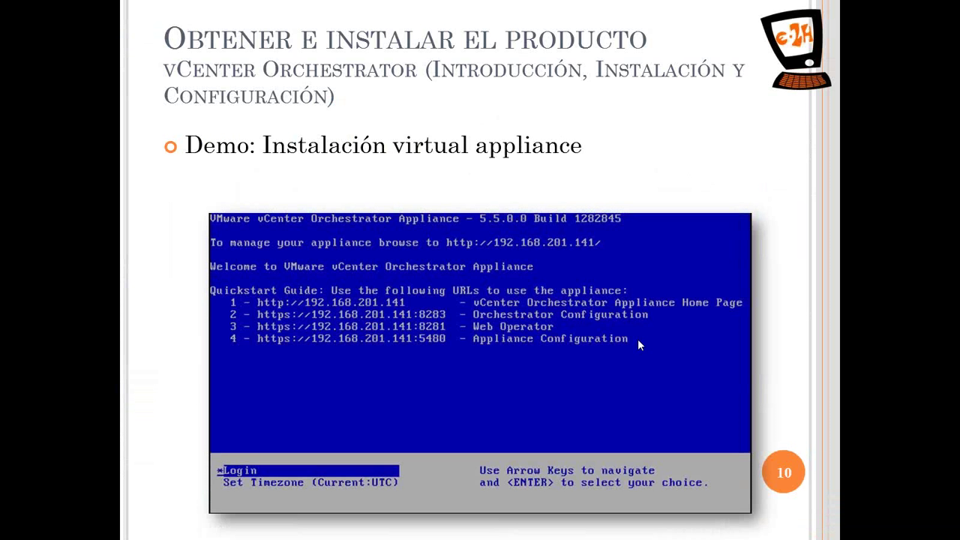
mouse_move(397, 537)
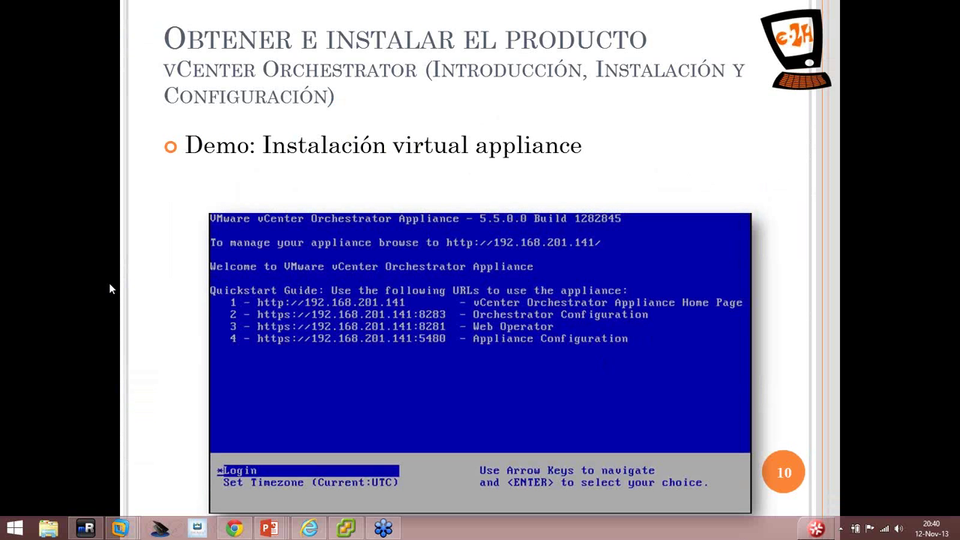
click(346, 529)
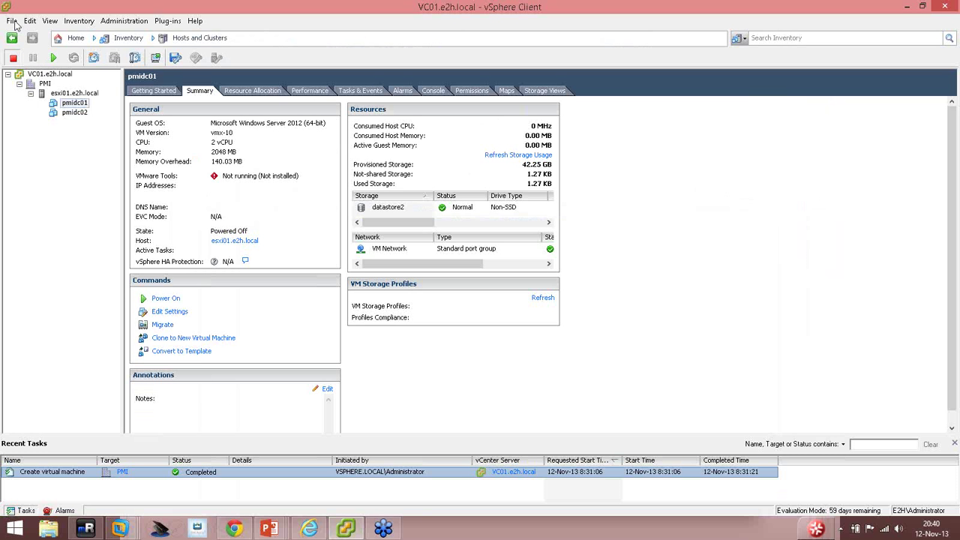
Start an OVF template deployment, accept its licence, keep the default name, and target host esxi01.e2h.local
click(13, 21)
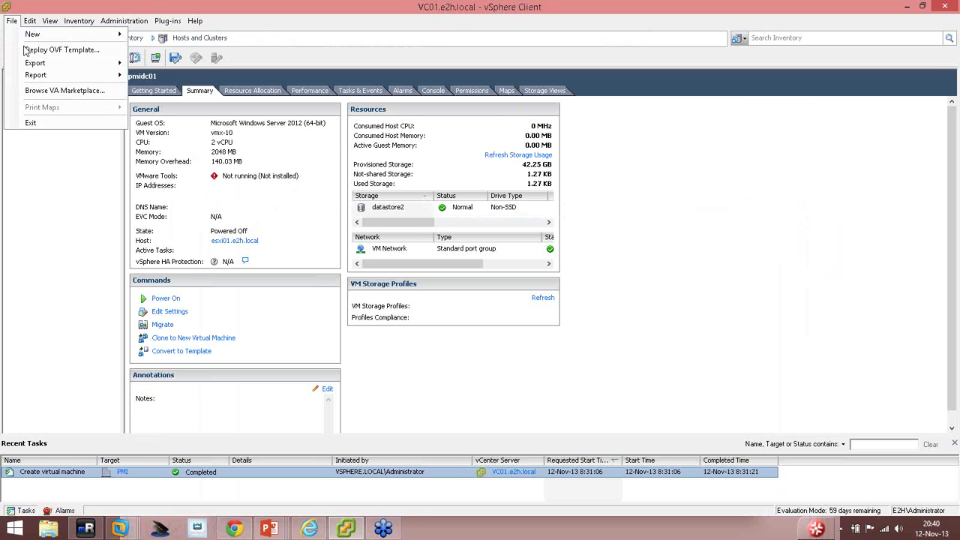
click(25, 50)
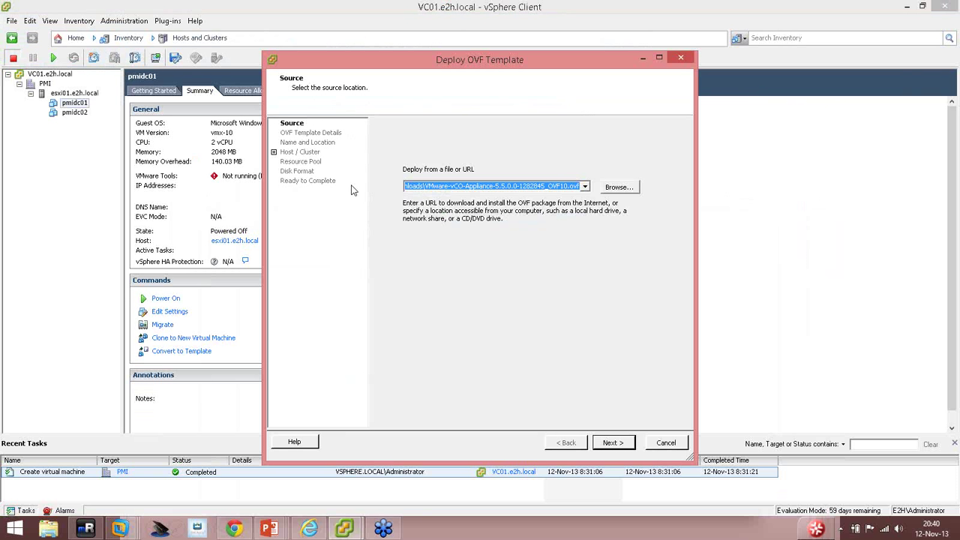
click(614, 443)
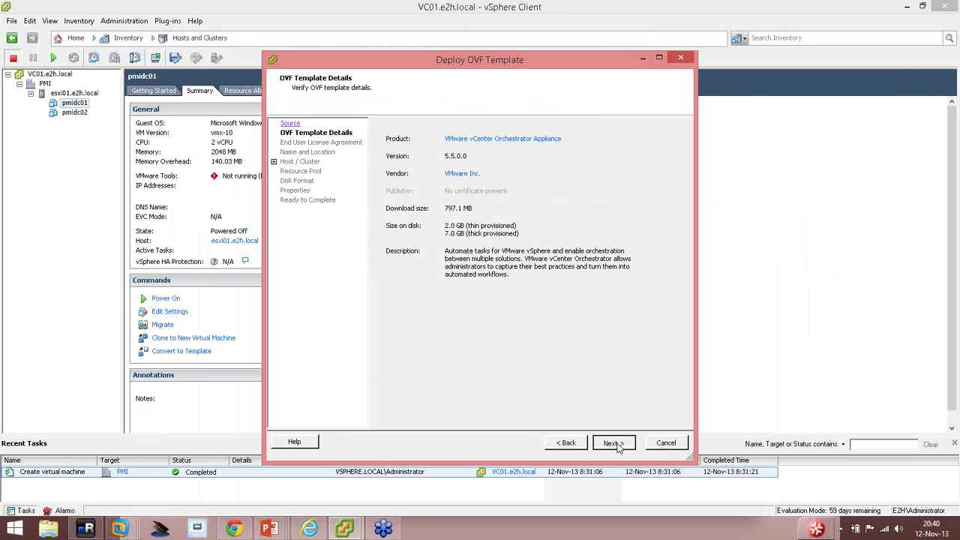
click(613, 444)
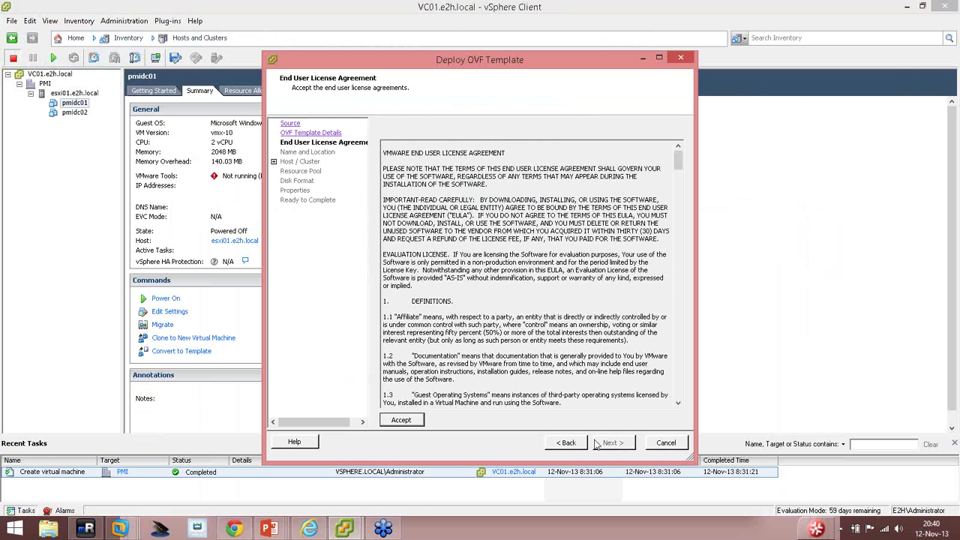
click(414, 422)
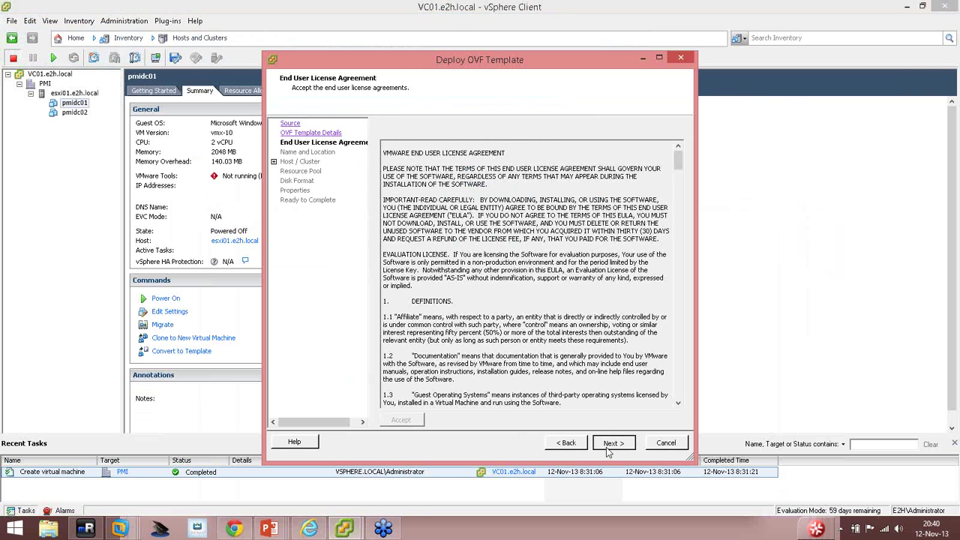
click(612, 443)
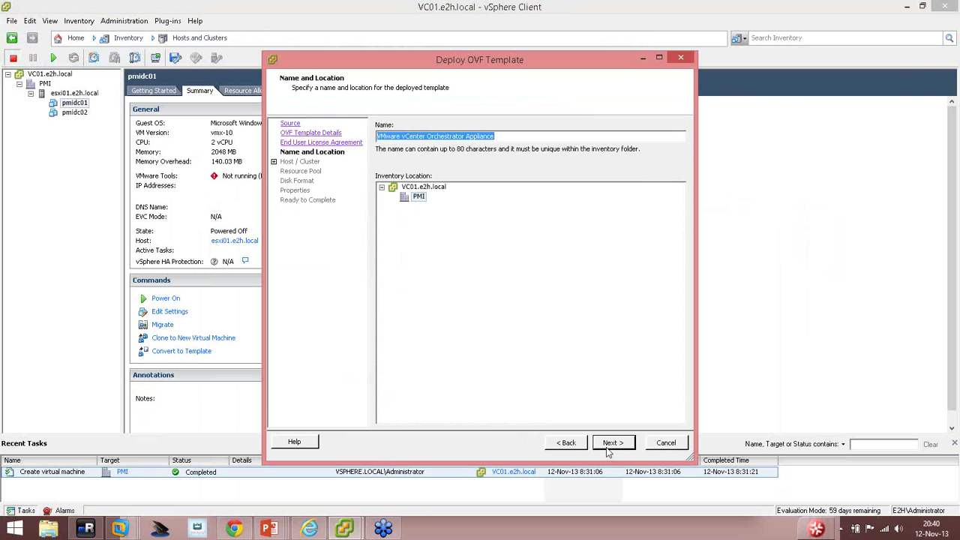
click(612, 443)
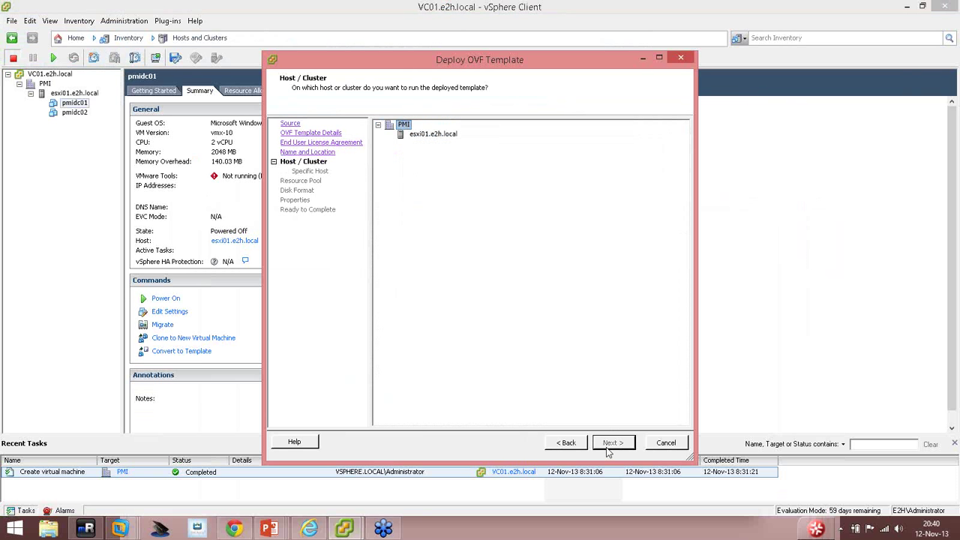
click(440, 138)
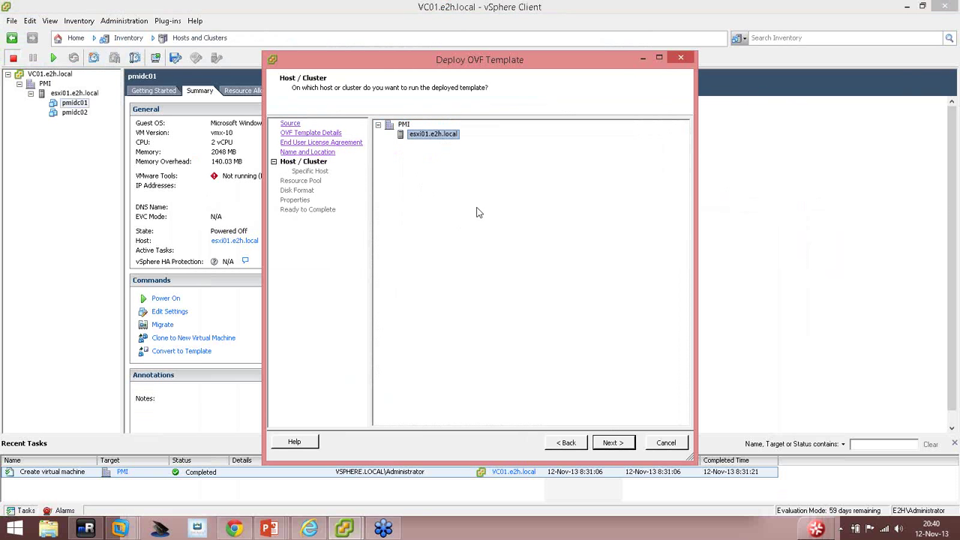
click(610, 444)
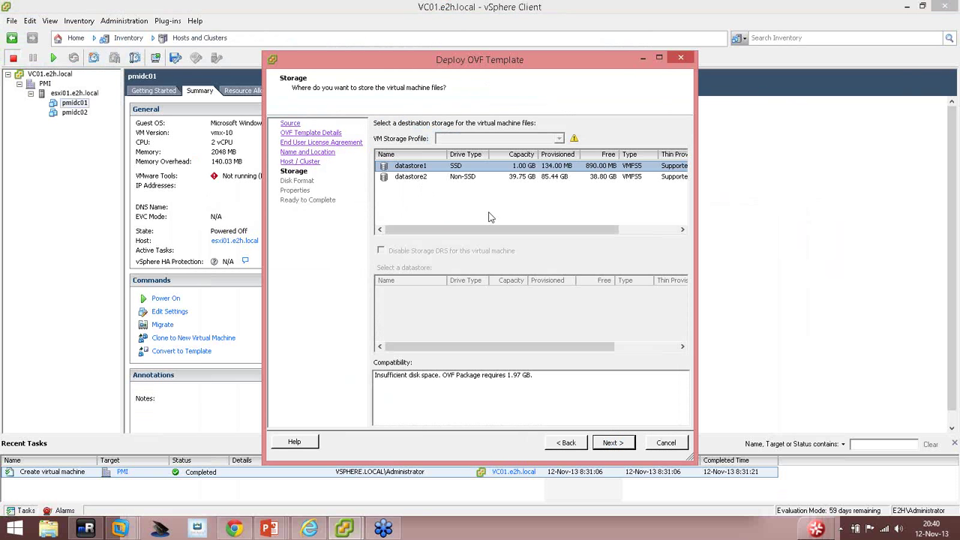
Choose datastore2 with Thin Provision disk format and continue to Properties
click(480, 178)
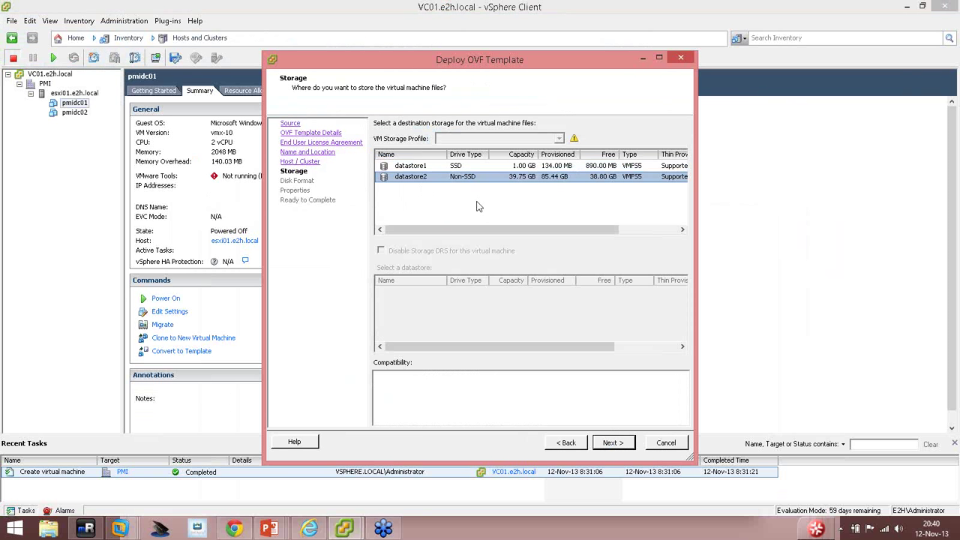
click(614, 444)
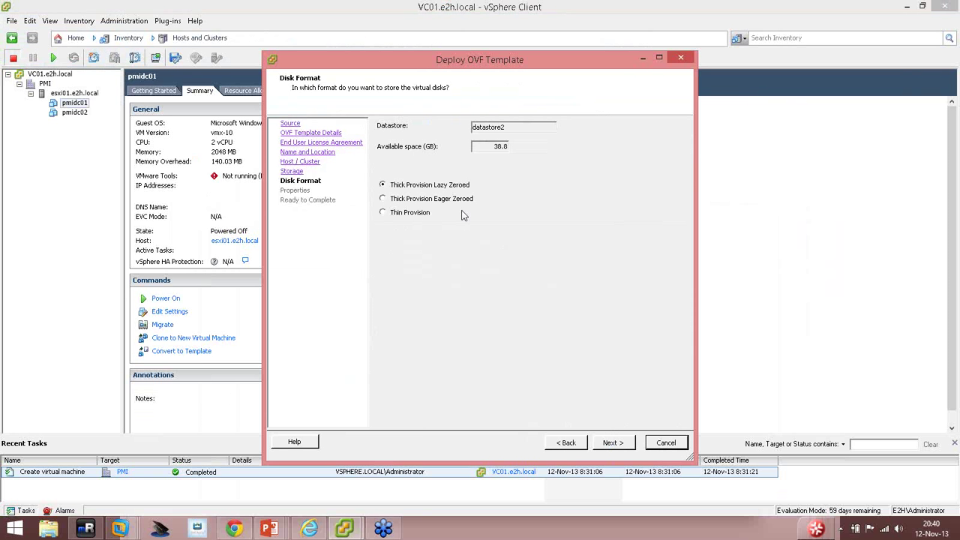
click(385, 213)
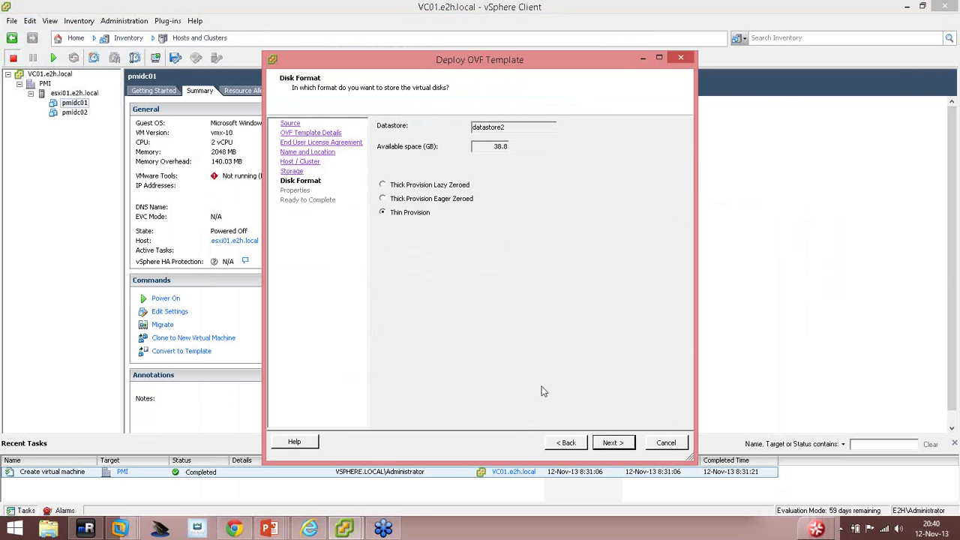
click(609, 443)
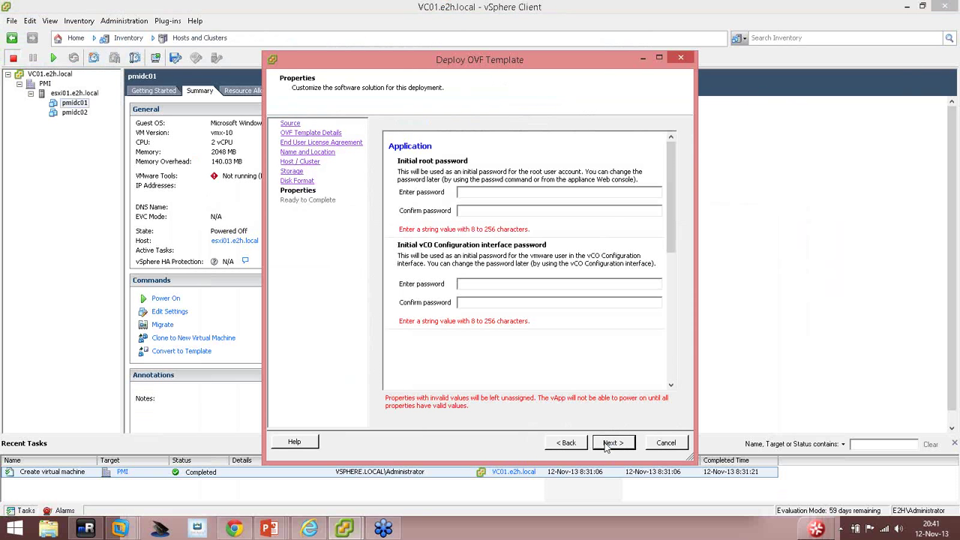
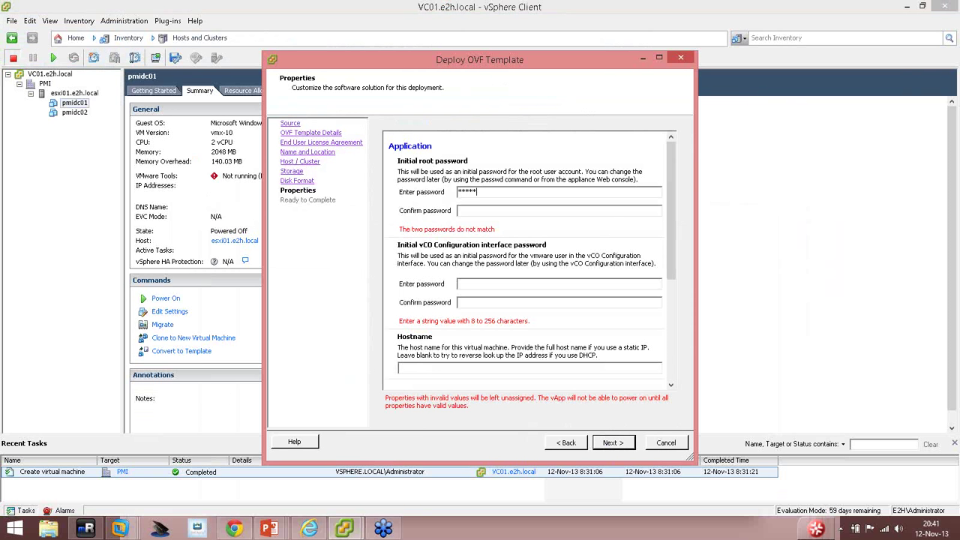
Enter and confirm the root password and the vCO configuration password
click(525, 210)
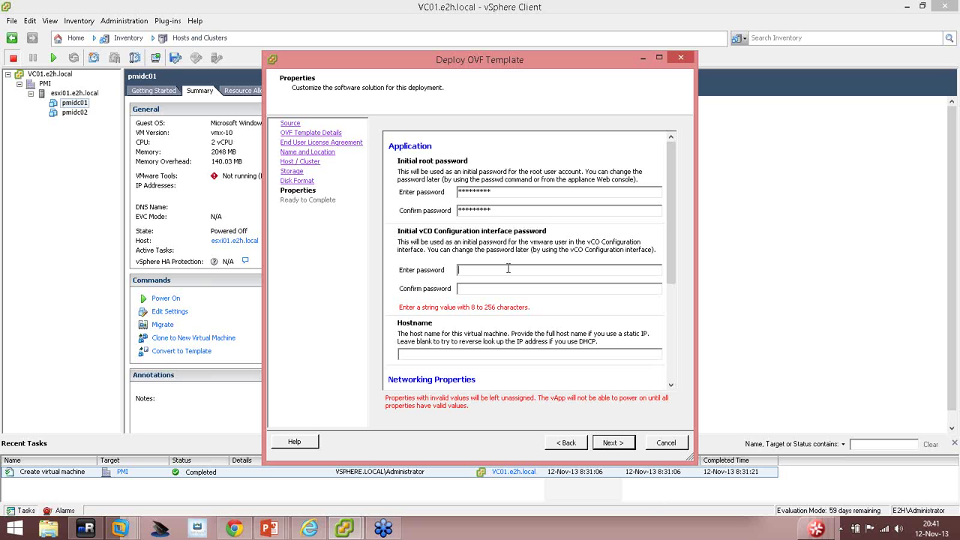
click(508, 268)
text(*)
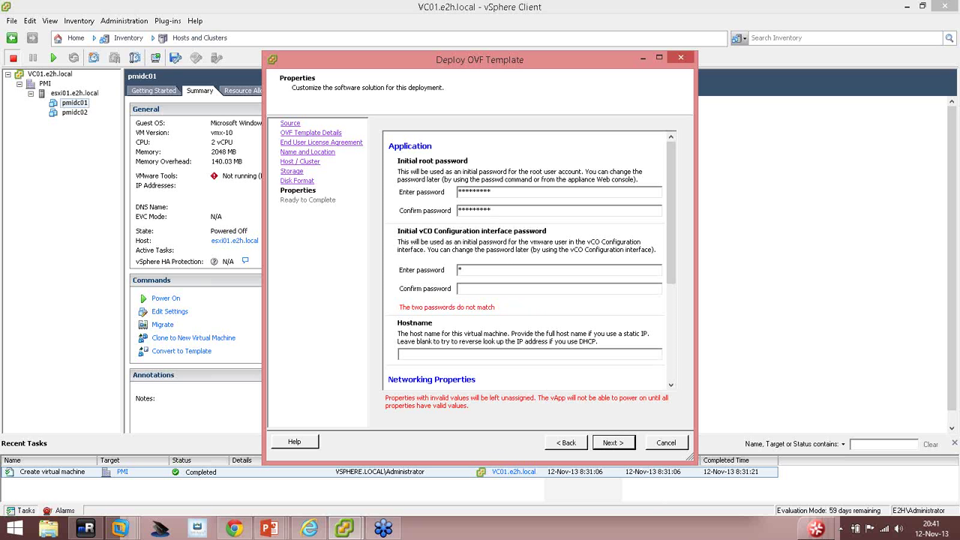
text(*********)
click(480, 289)
text(**********)
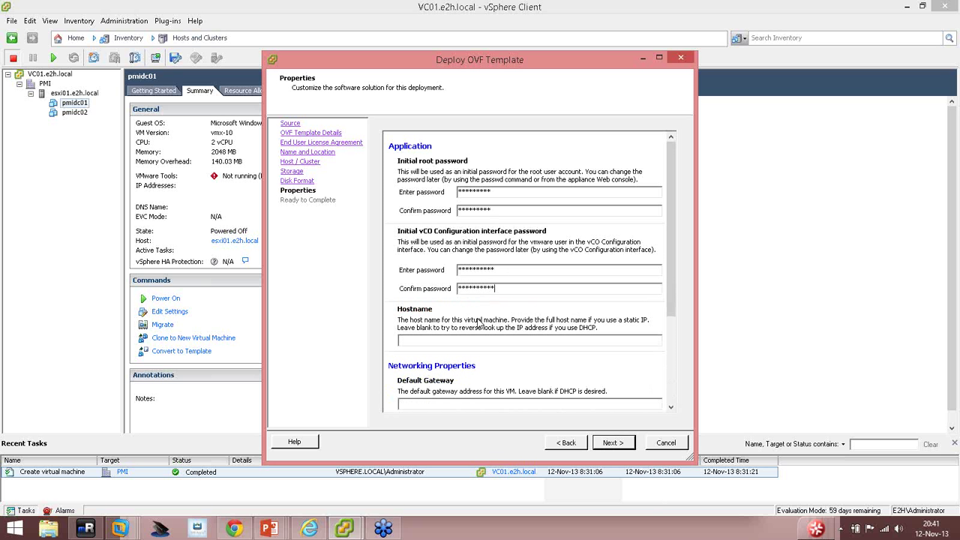
Set hostname vcoappliance.e2h.local and default gateway 192.168.201.2
click(477, 339)
text(vcoappliance.e2h.local)
click(420, 404)
text(192.168.201.2)
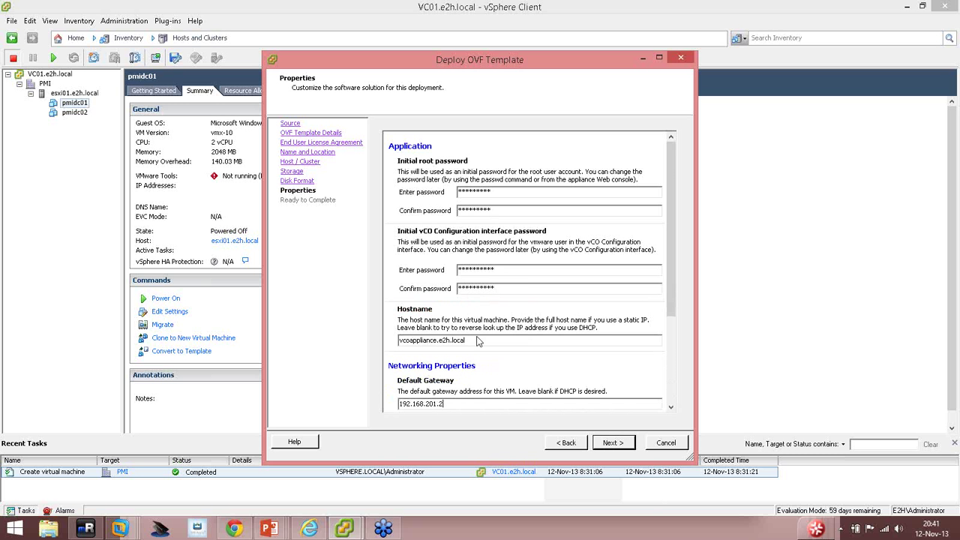
scroll(477, 342, down, 2)
Set DNS 192.168.201.10, IP address 192.168.201.14 and netmask 255.255.255.0
key(Tab)
text(192.1)
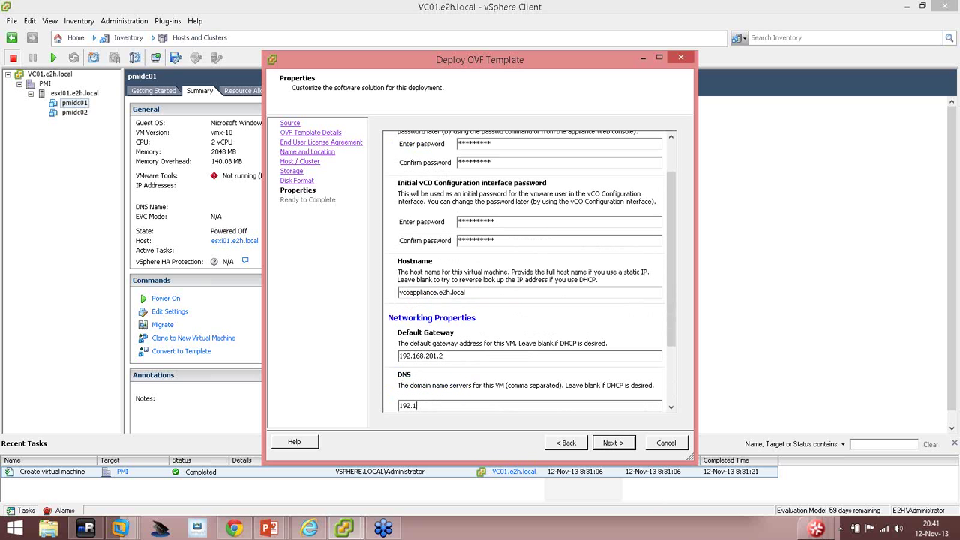
text(68.201.10)
key(Tab)
scroll(477, 341, down, 2)
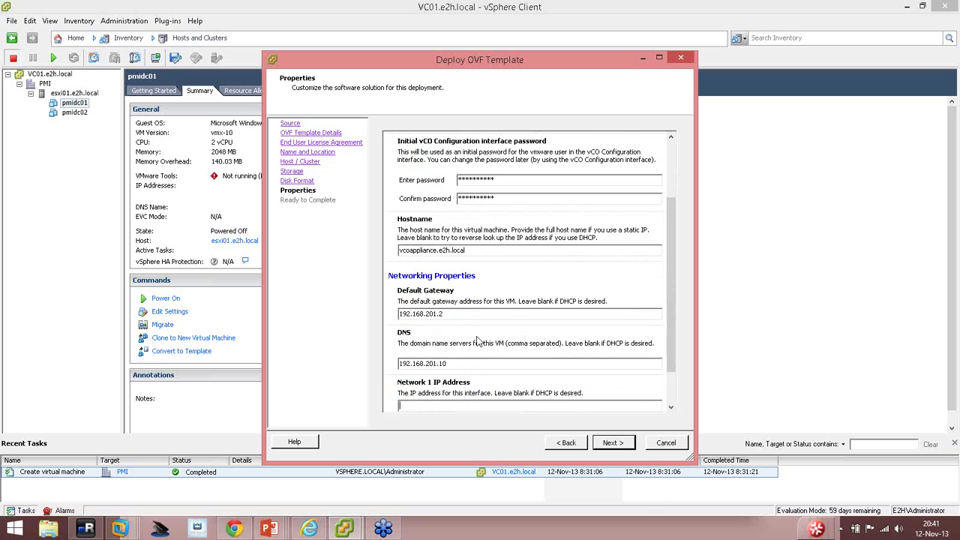
text(192.168.201.14)
key(Tab)
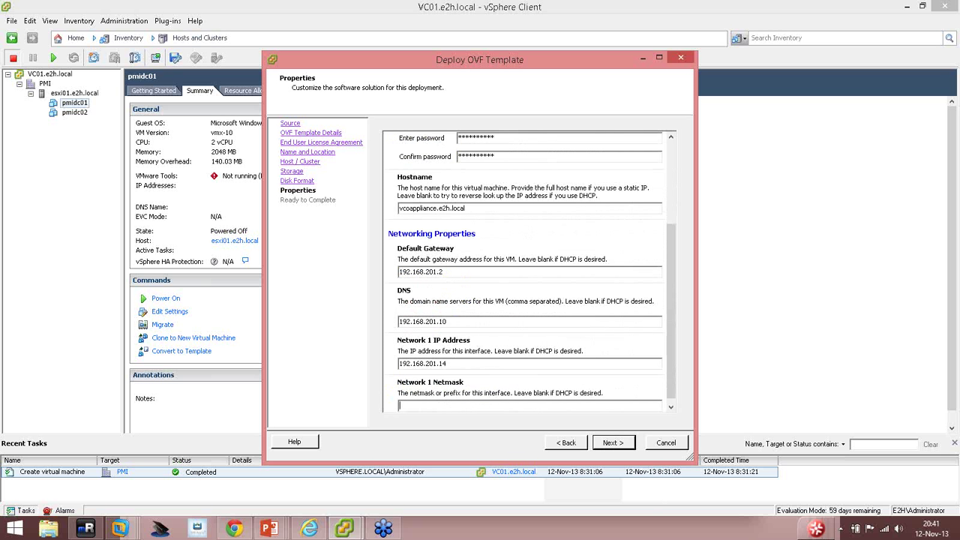
text(255.255.255.0)
click(672, 407)
click(672, 407)
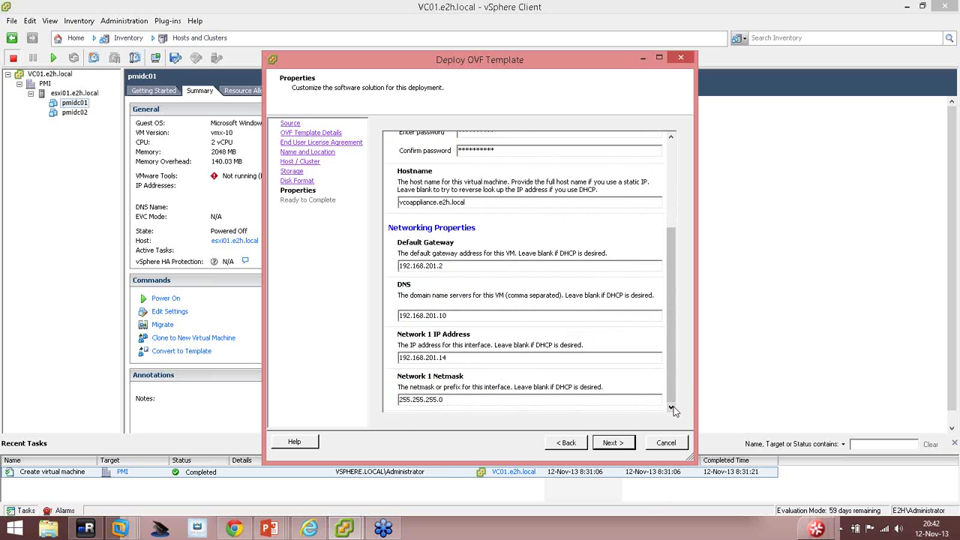
Enable 'Power on after deployment' and finish the vCenter Orchestrator Appliance deployment
click(611, 443)
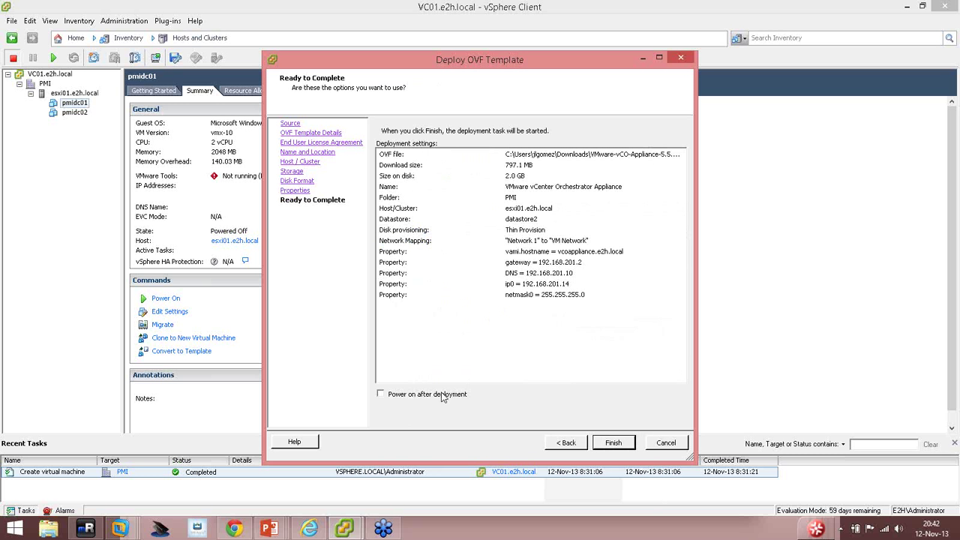
click(444, 396)
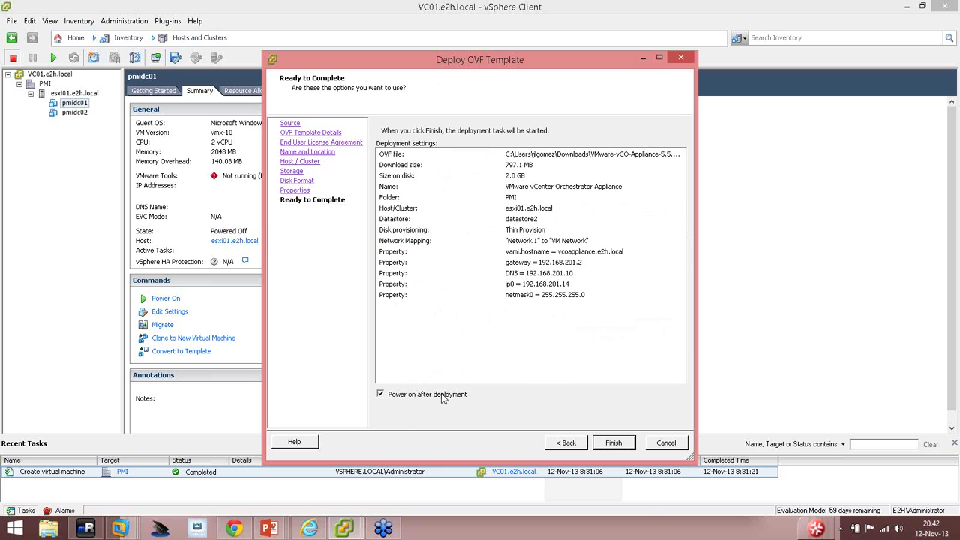
click(613, 444)
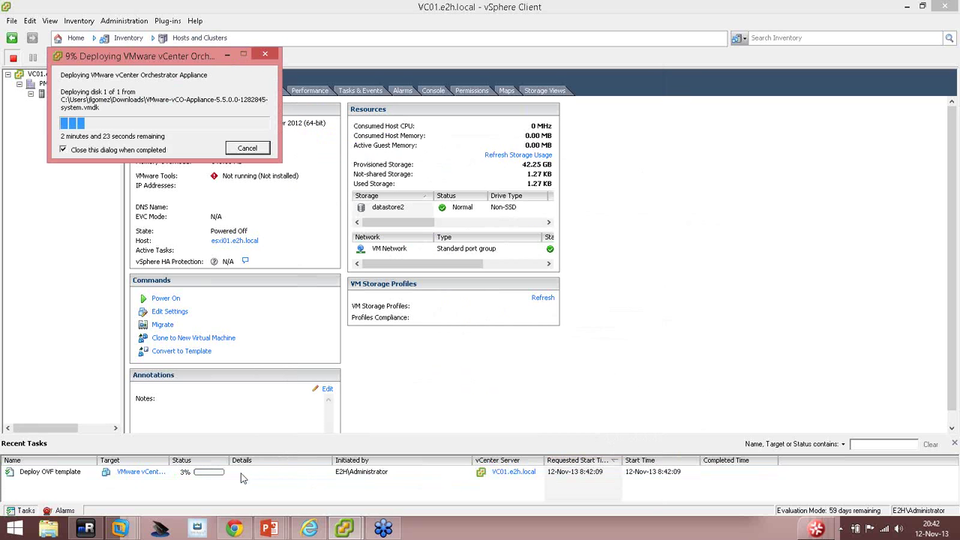
mouse_move(368, 524)
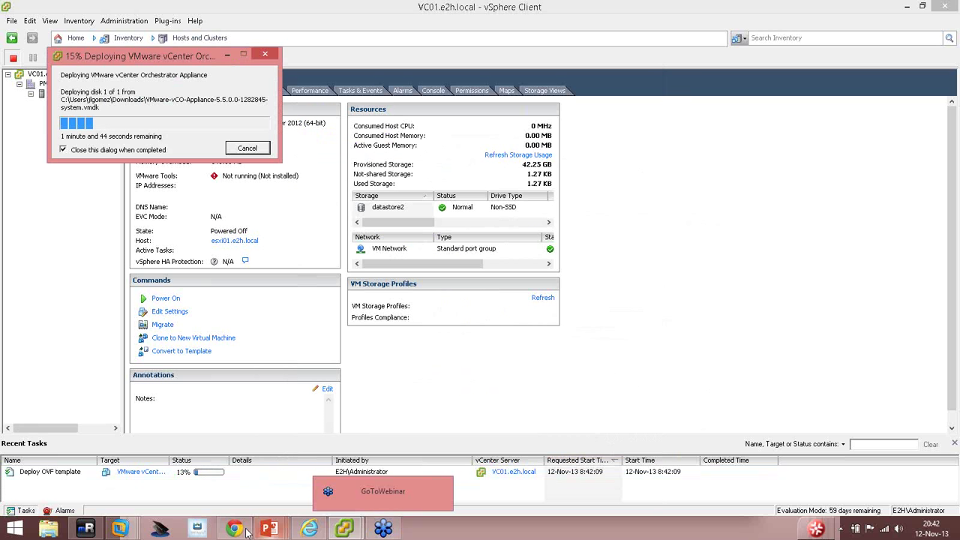
In the vCO01 session, close the finished installer, search Start for 'orchestrator', and return to the desktop
click(86, 529)
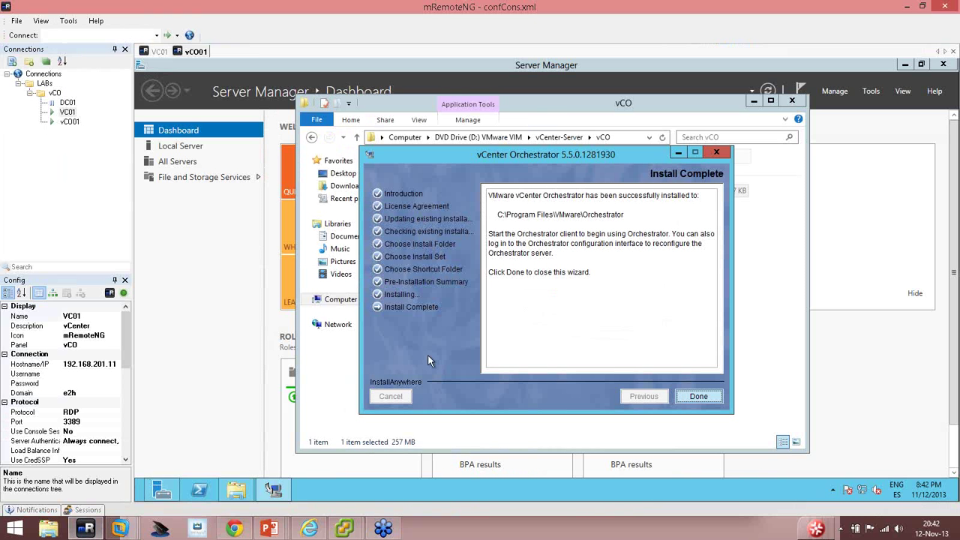
click(697, 396)
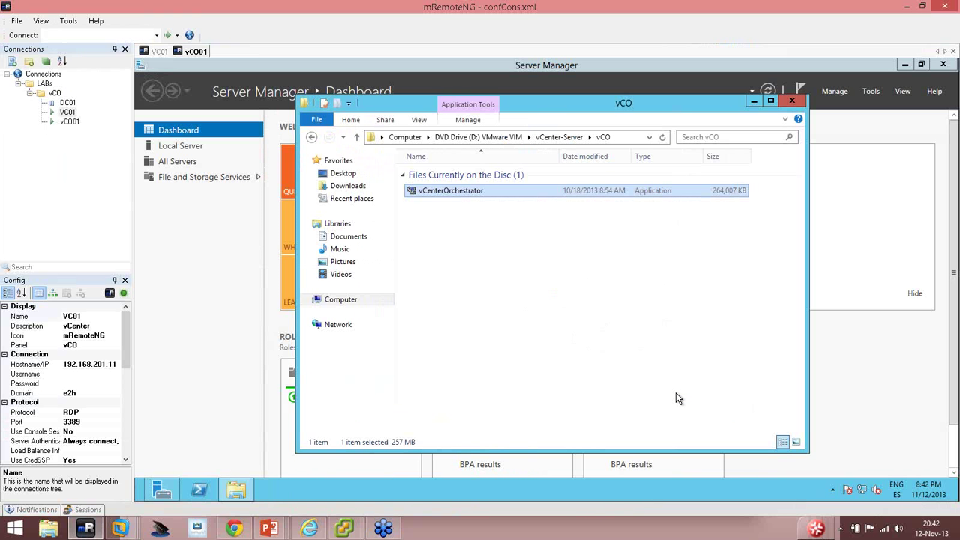
click(137, 506)
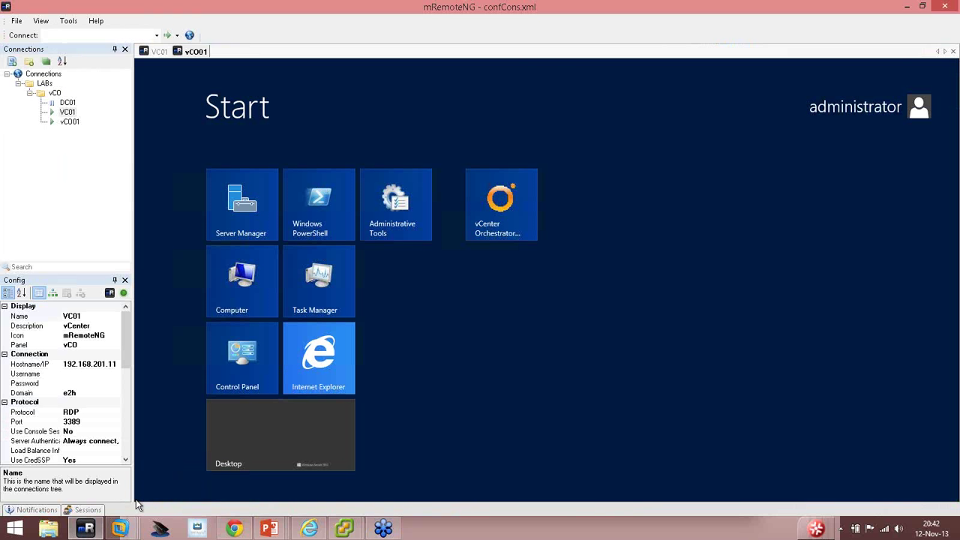
text(orchestrator)
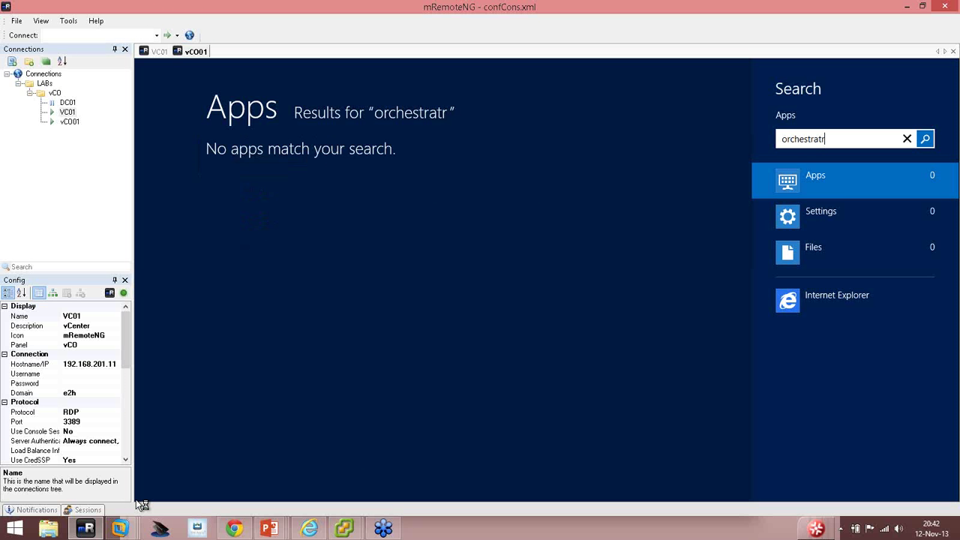
key(BackSpace)
text(or)
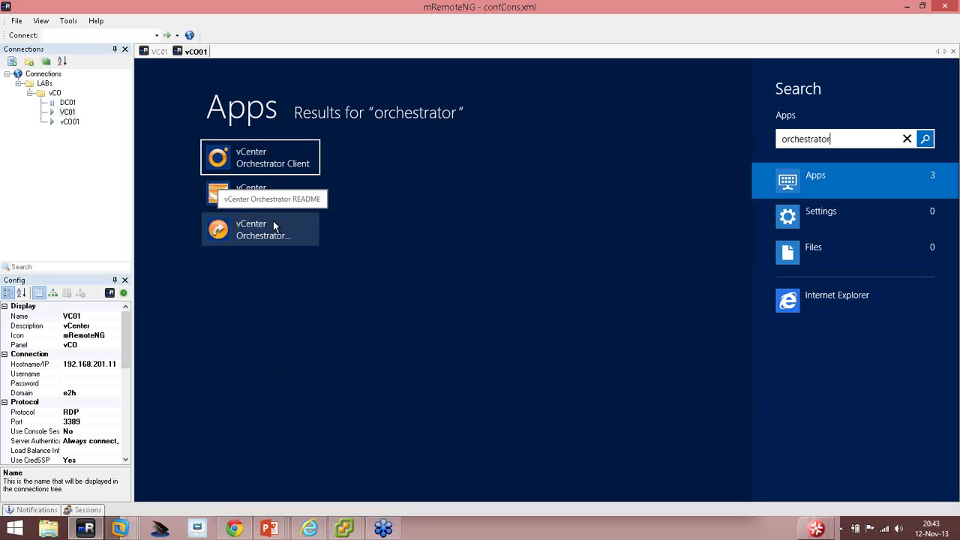
click(453, 221)
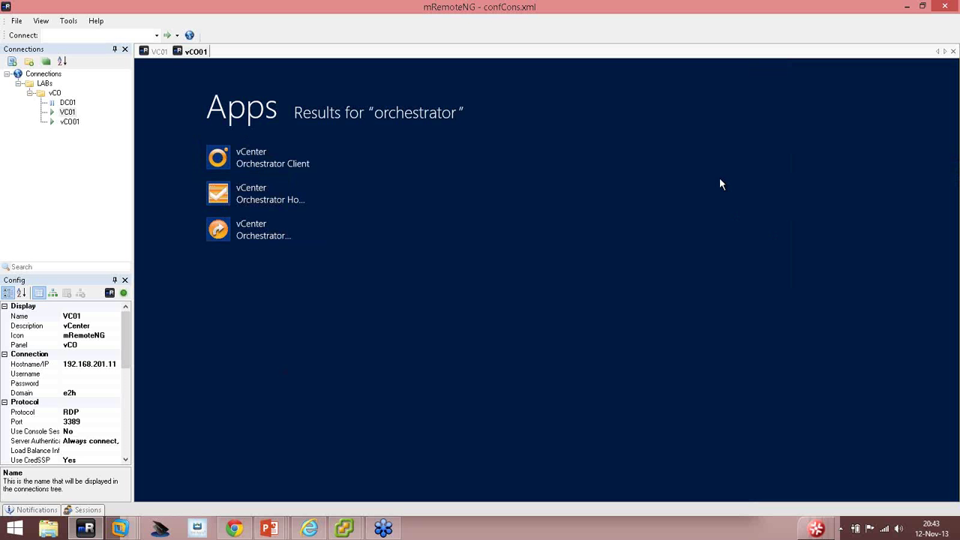
click(597, 220)
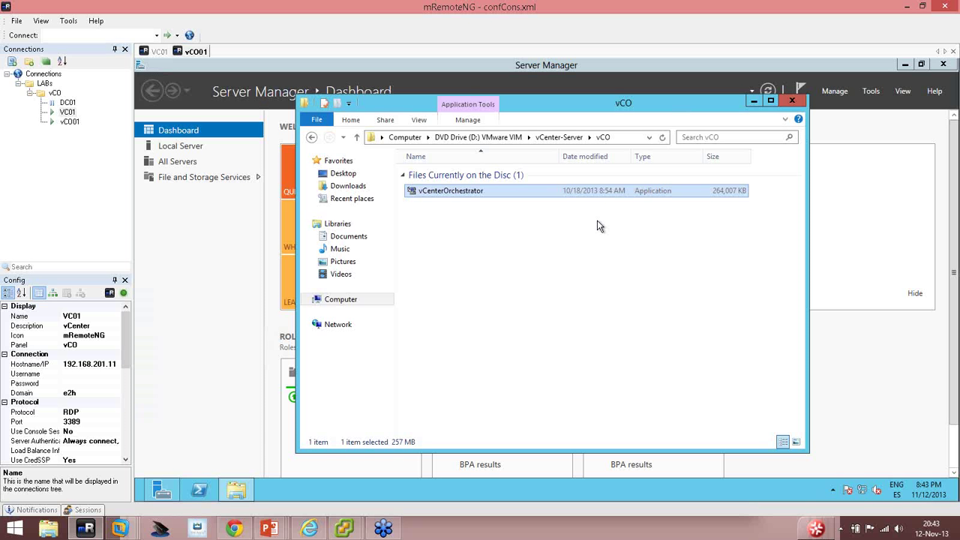
Open the Services console from Server Manager's Tools and maximize it
click(880, 90)
click(871, 92)
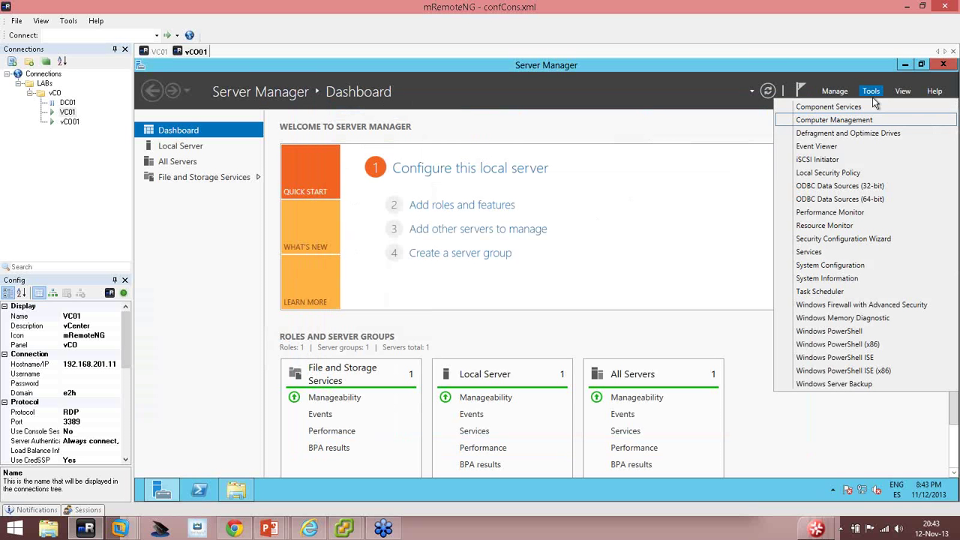
click(836, 253)
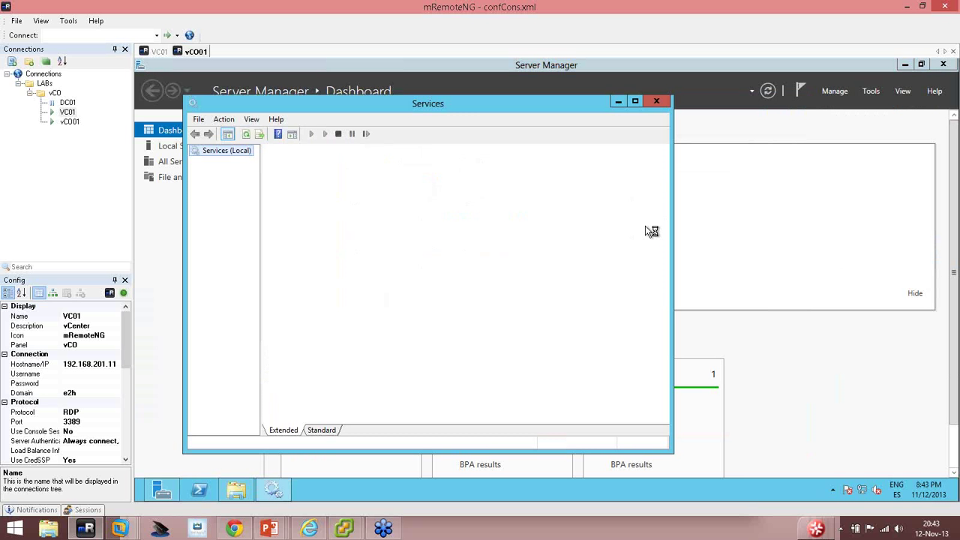
click(636, 101)
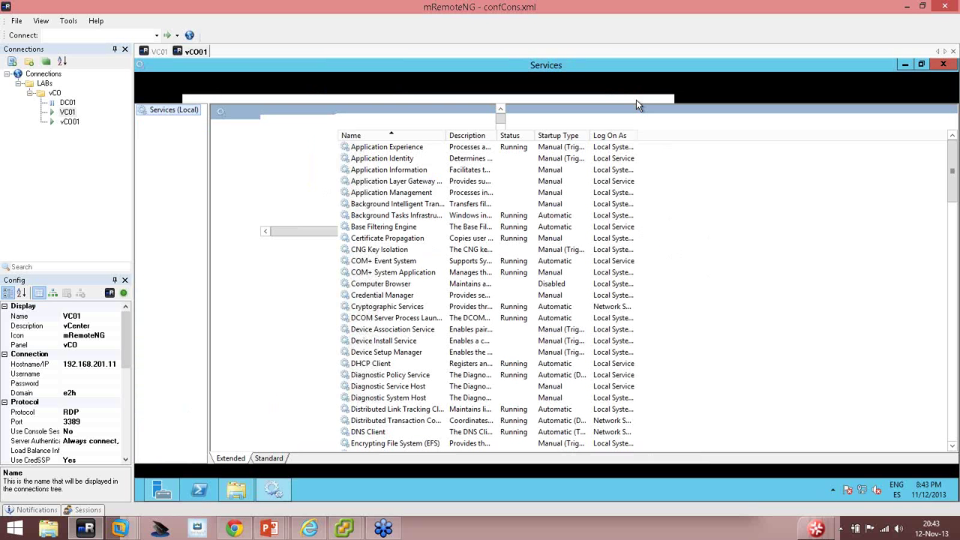
Auto-fit the Name column and inspect the vCenter Orchestrator Configuration and Server services
click(411, 343)
key(v)
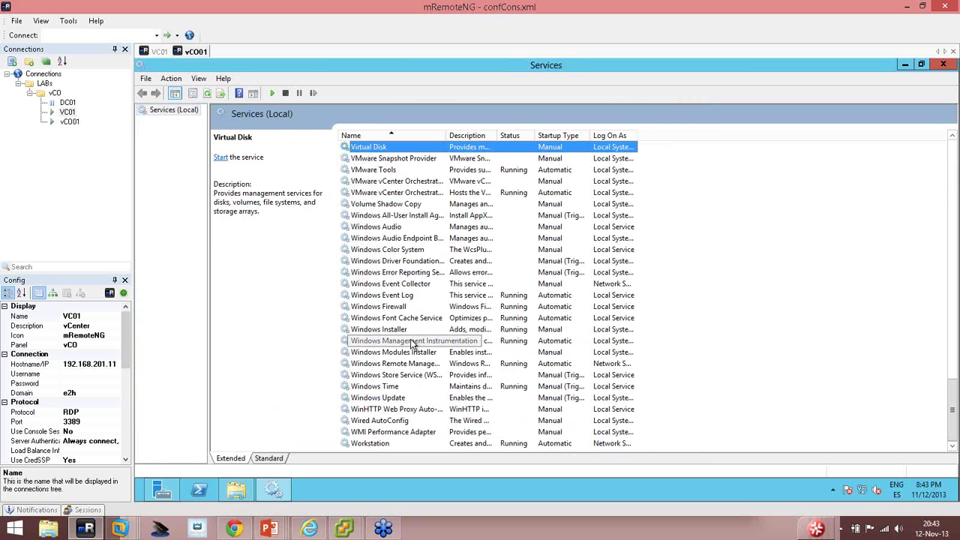
double_click(448, 136)
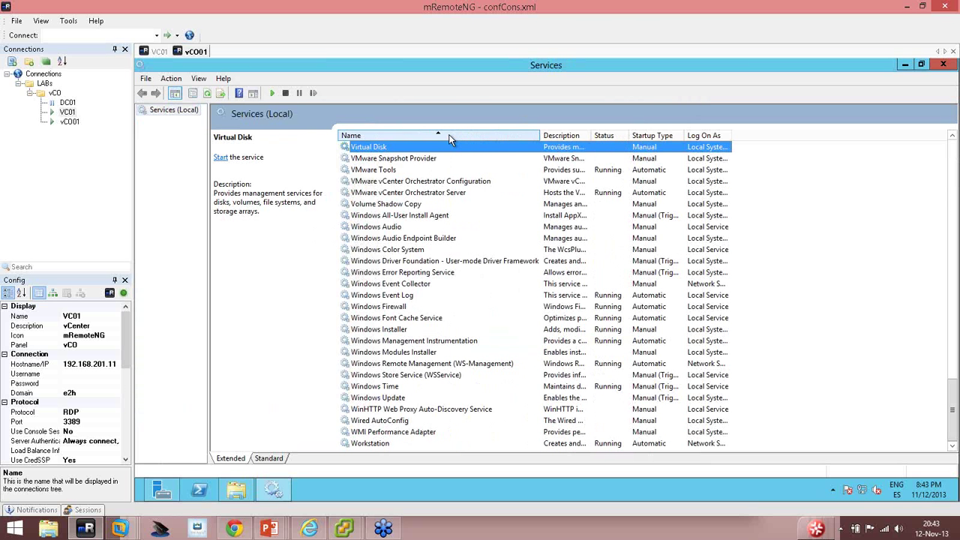
click(508, 182)
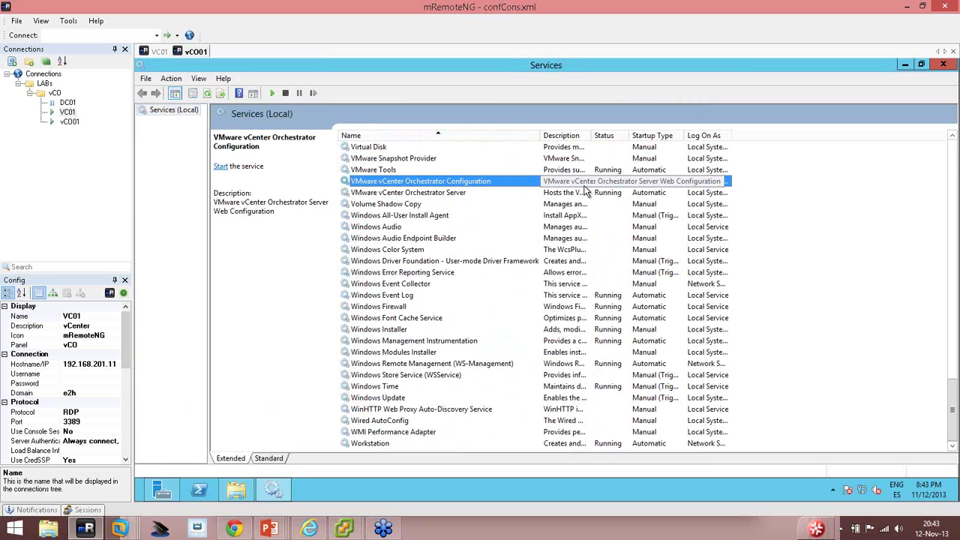
click(505, 194)
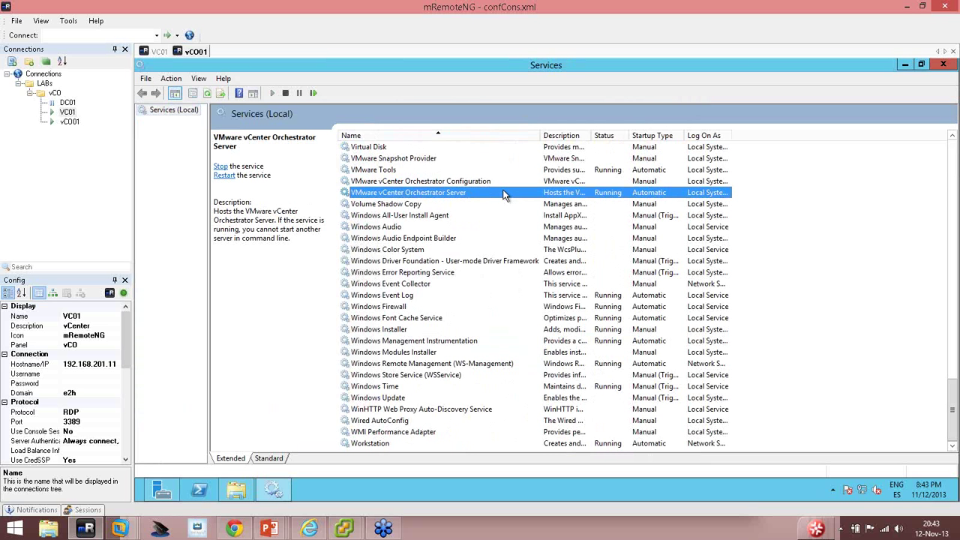
click(507, 182)
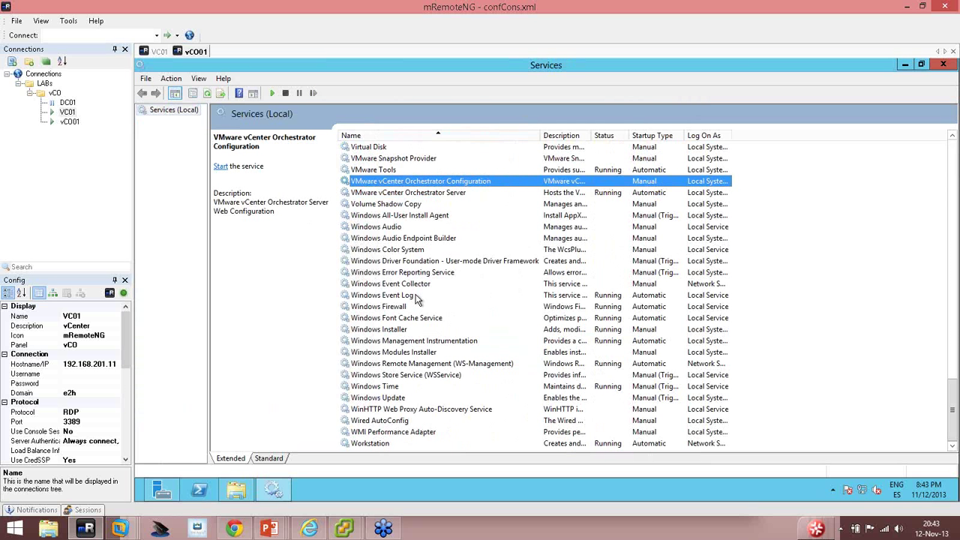
mouse_move(347, 534)
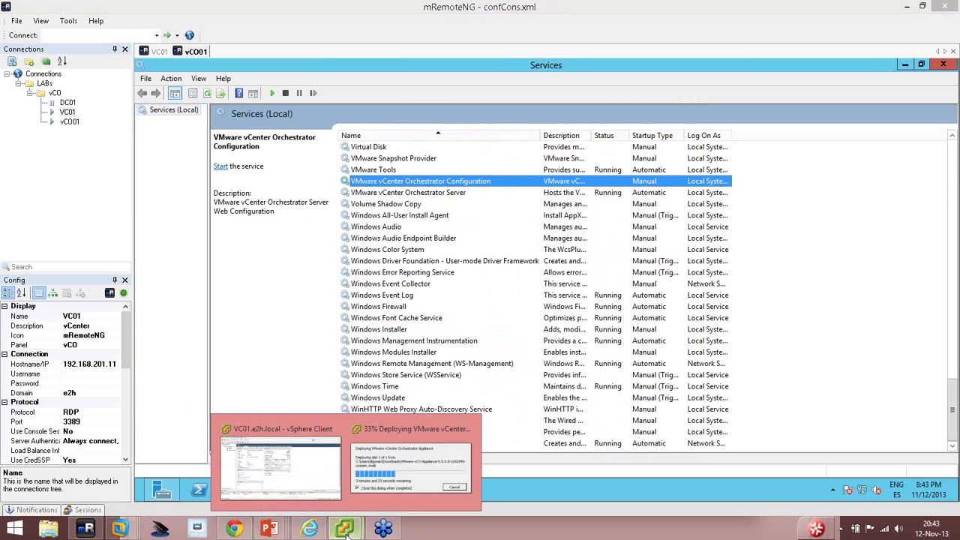
click(316, 328)
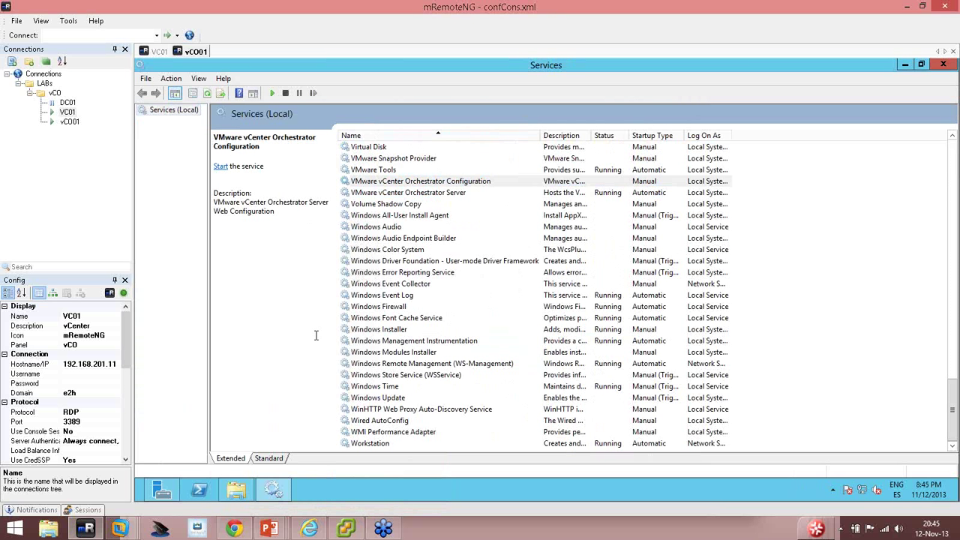
In the vSphere Client, widen the inventory tree and select VMware vCenter Orchestrator Appliance
click(345, 529)
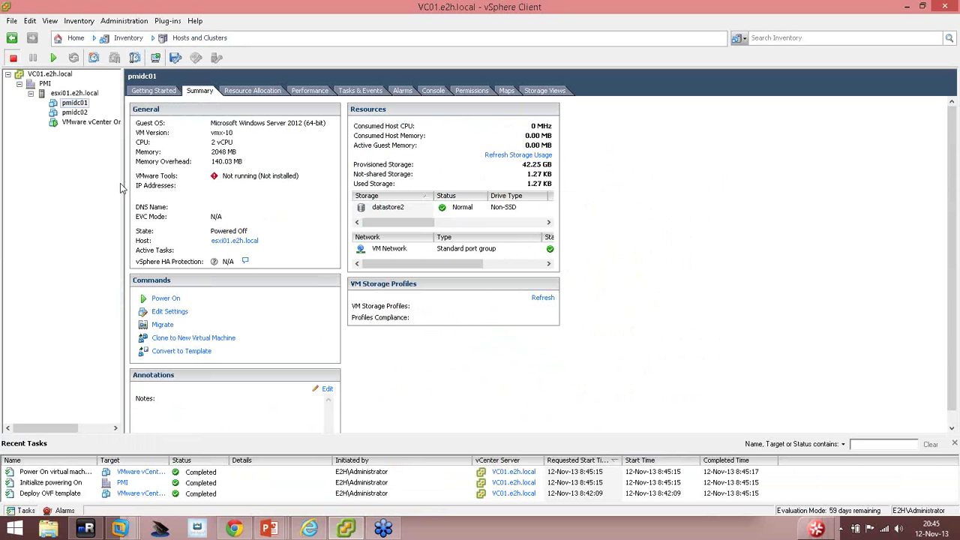
drag(125, 185, 188, 179)
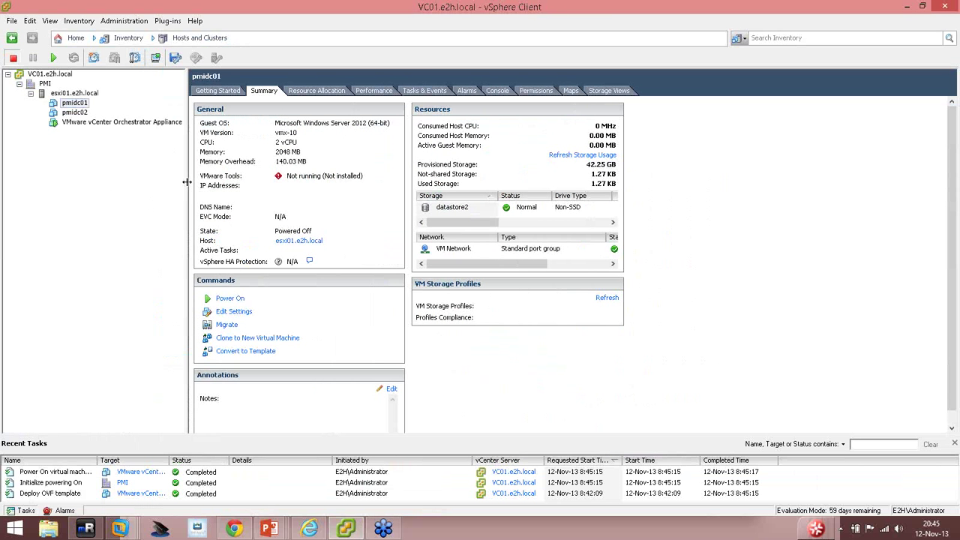
click(150, 122)
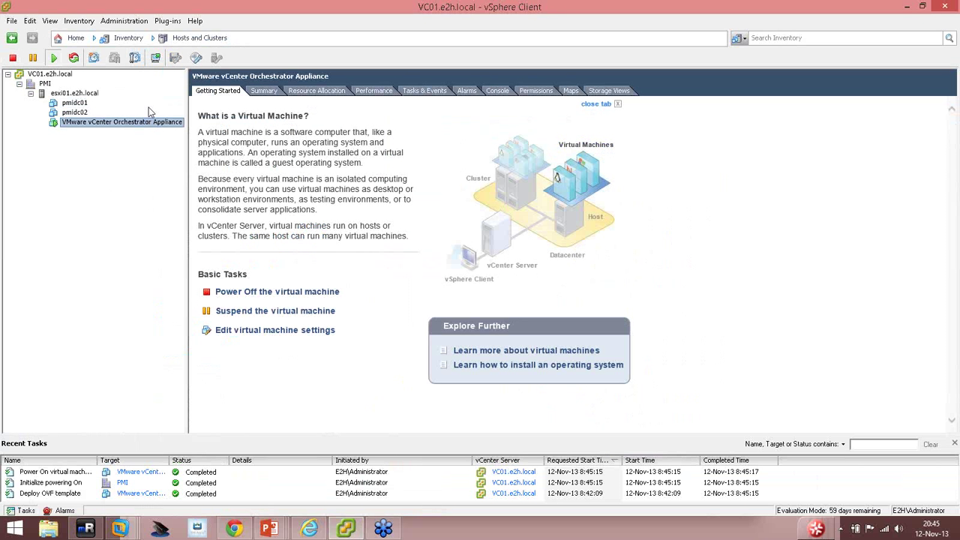
Open the Orchestrator Appliance console, showing version 5.5.0.0 and its 192.168.201.14 URLs
click(155, 60)
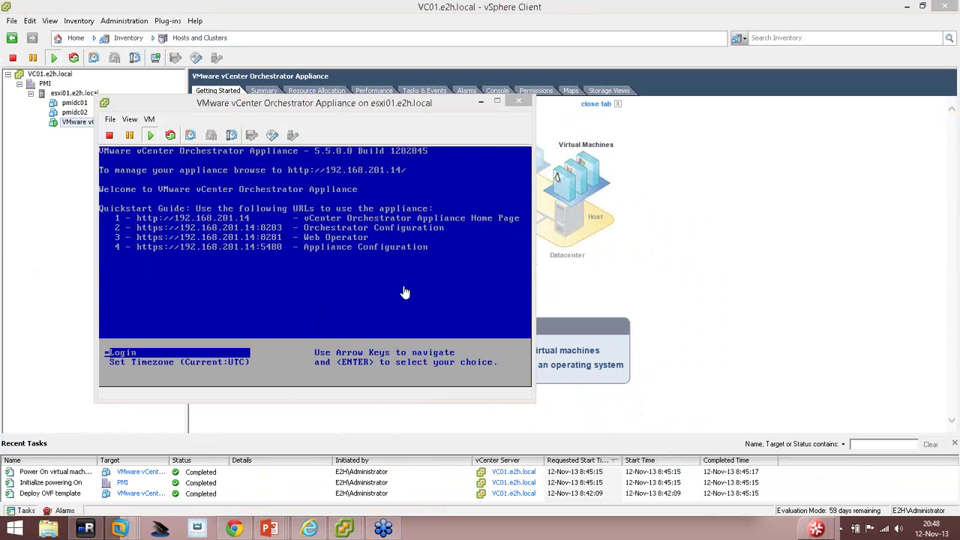
Load vcoappliance.e2h.local:8281/vco in a new Chrome tab, bypassing the certificate warning
click(234, 529)
click(384, 7)
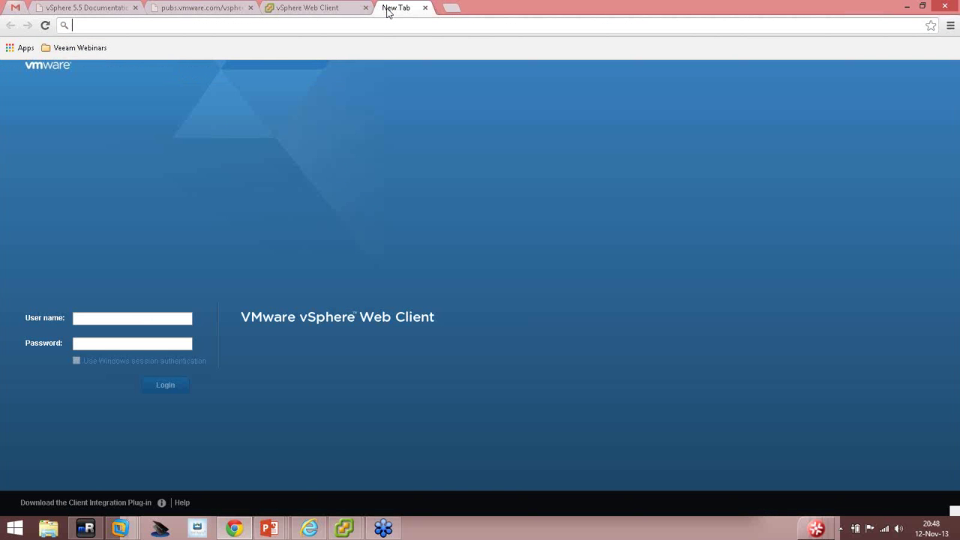
text(vcoappliance.e2h.local:5480)
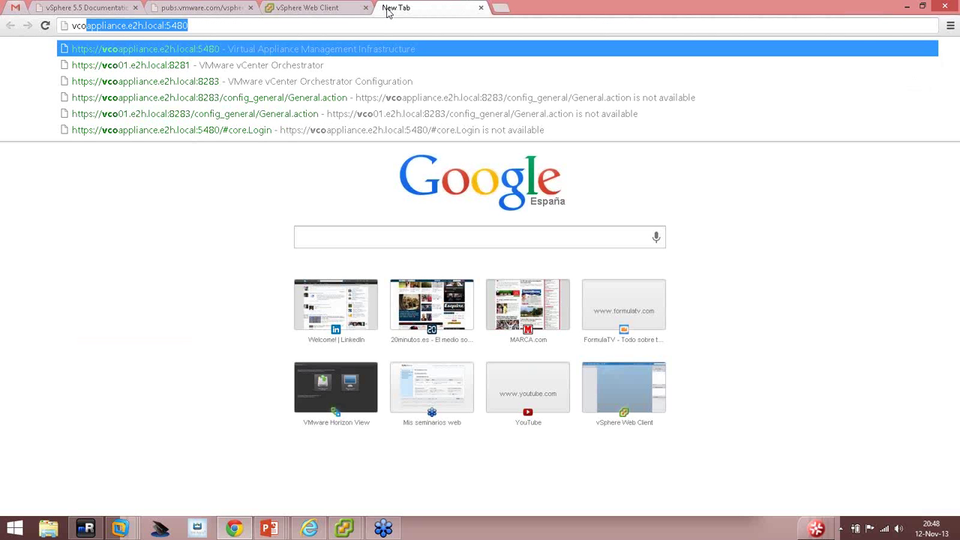
key(End)
key(BackSpace)
key(BackSpace)
key(BackSpace)
key(BackSpace)
key(BackSpace)
key(Return)
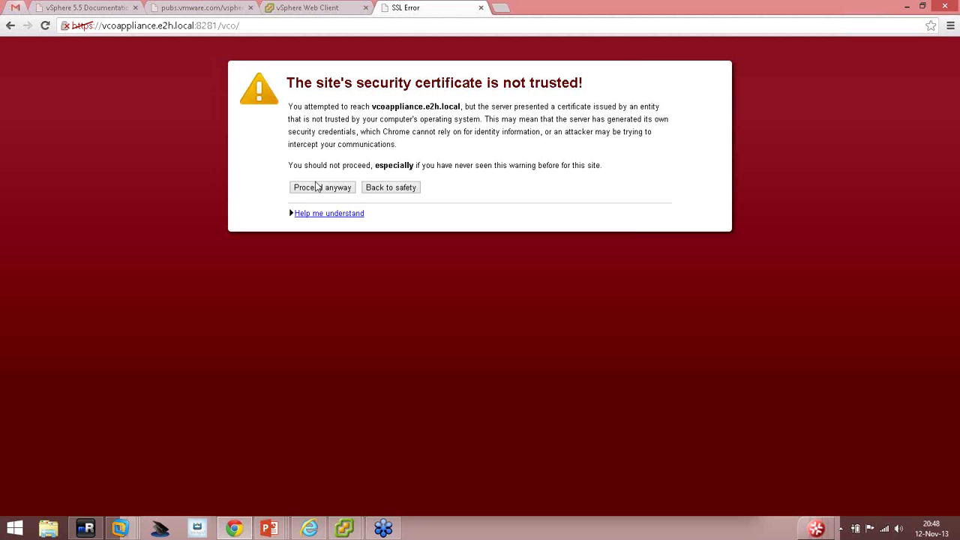
click(316, 188)
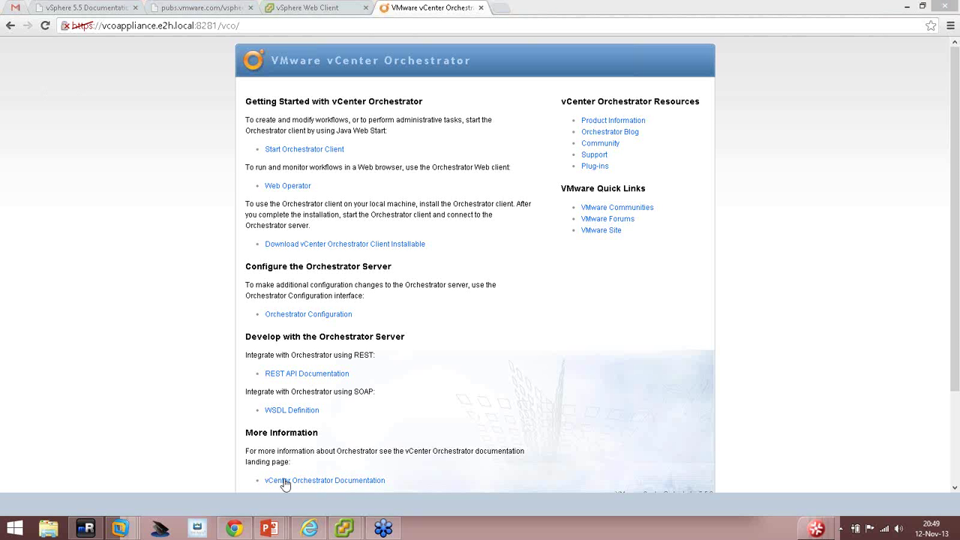
Launch the Services console from Server Manager Tools on VC01
mouse_move(279, 528)
click(87, 534)
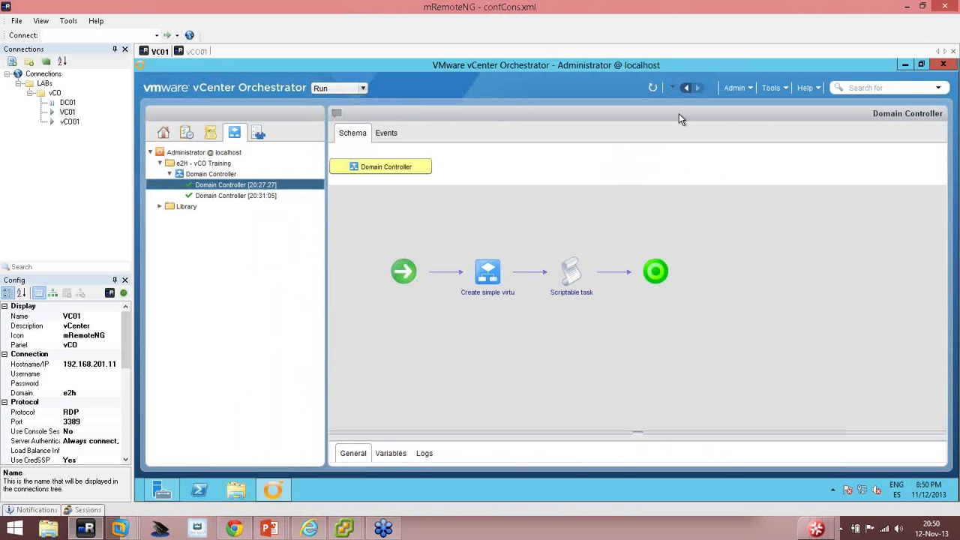
click(170, 492)
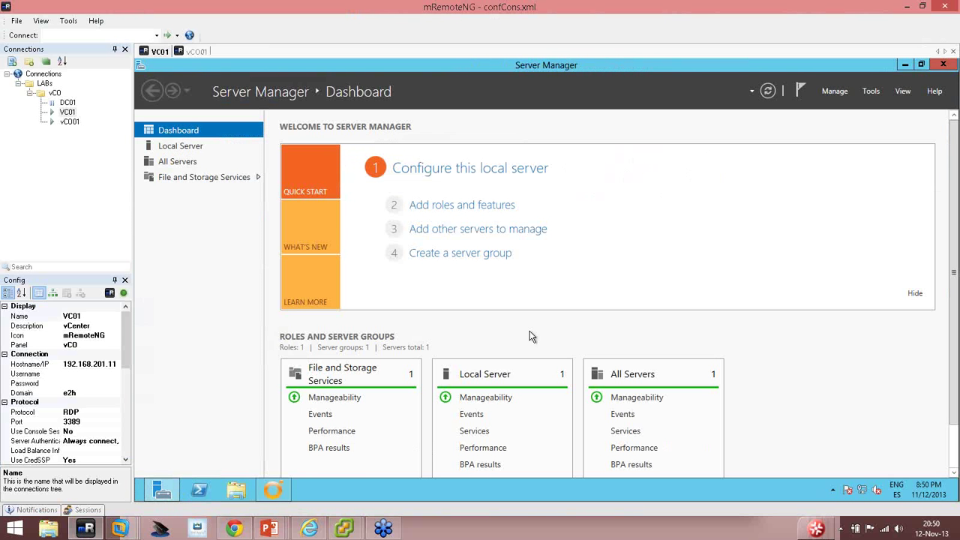
click(871, 92)
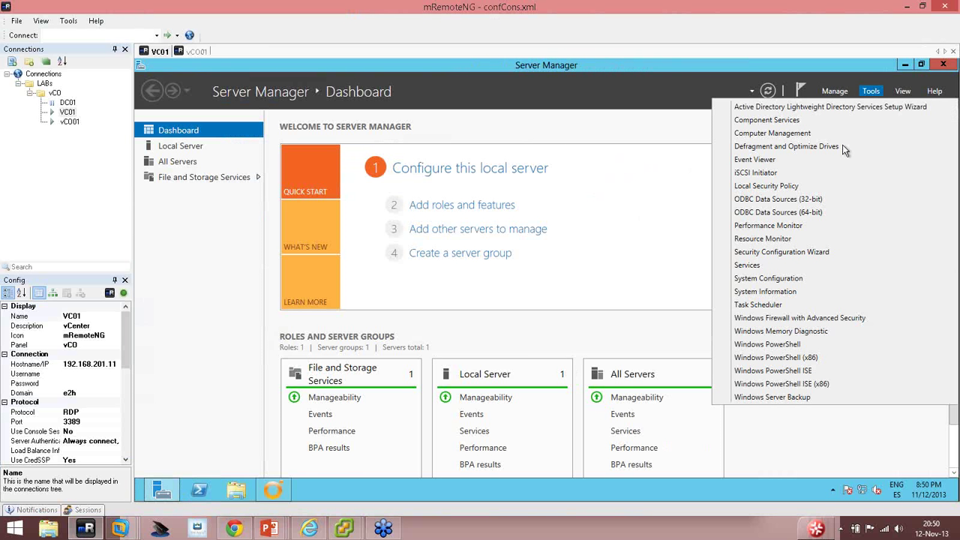
click(820, 266)
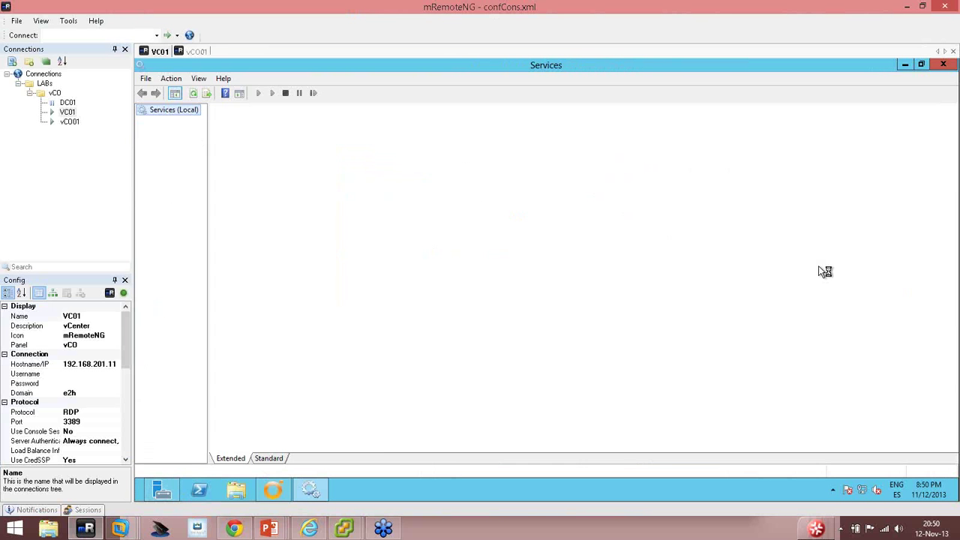
Stop the VMware vCenter Orchestrator Server service
click(384, 352)
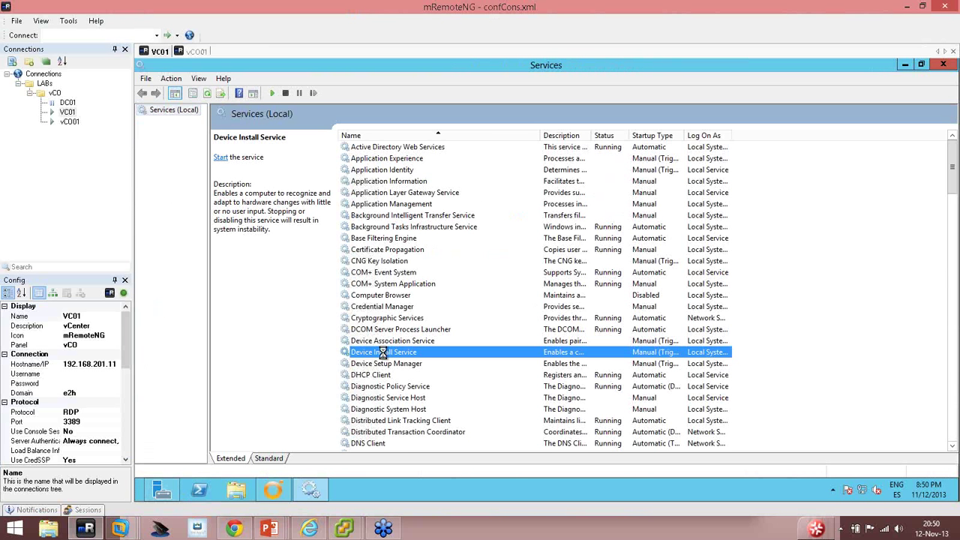
key(v)
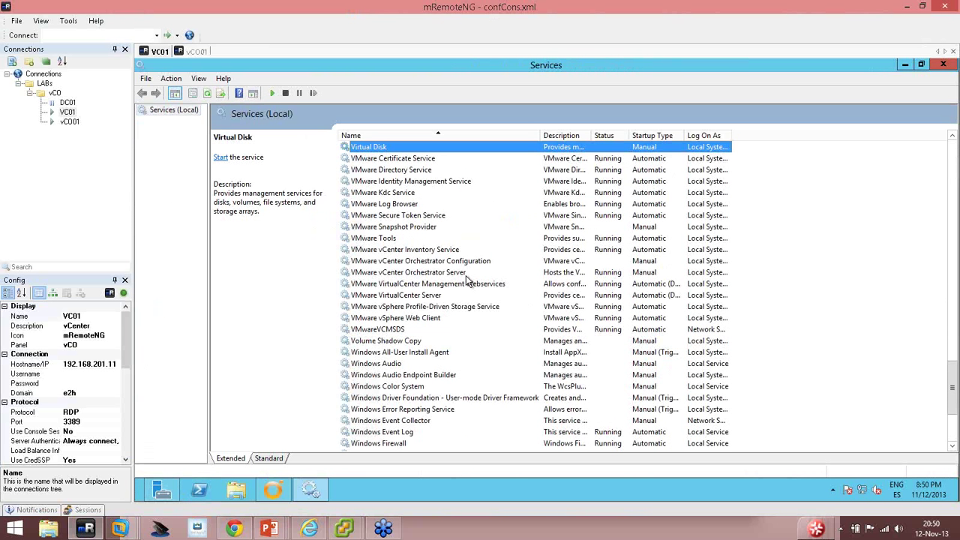
click(458, 273)
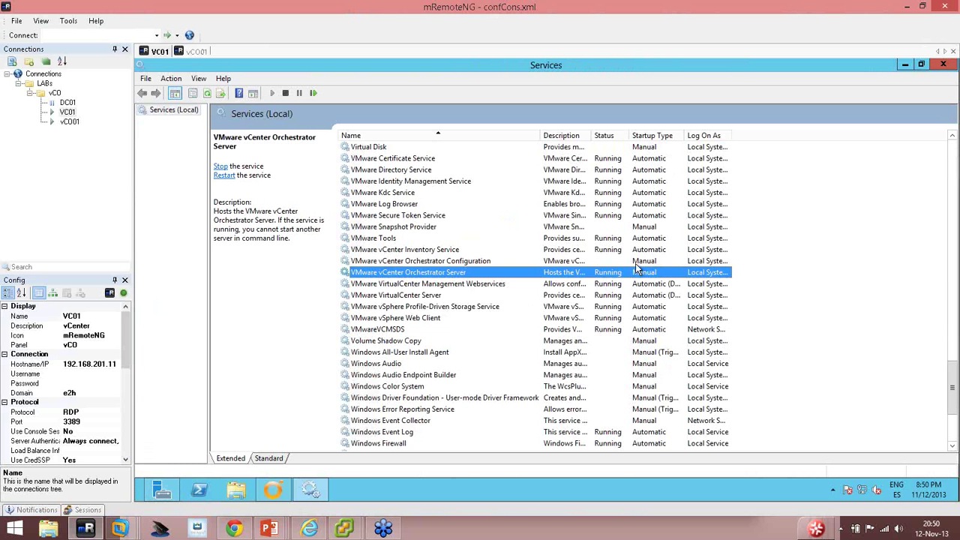
right_click(510, 271)
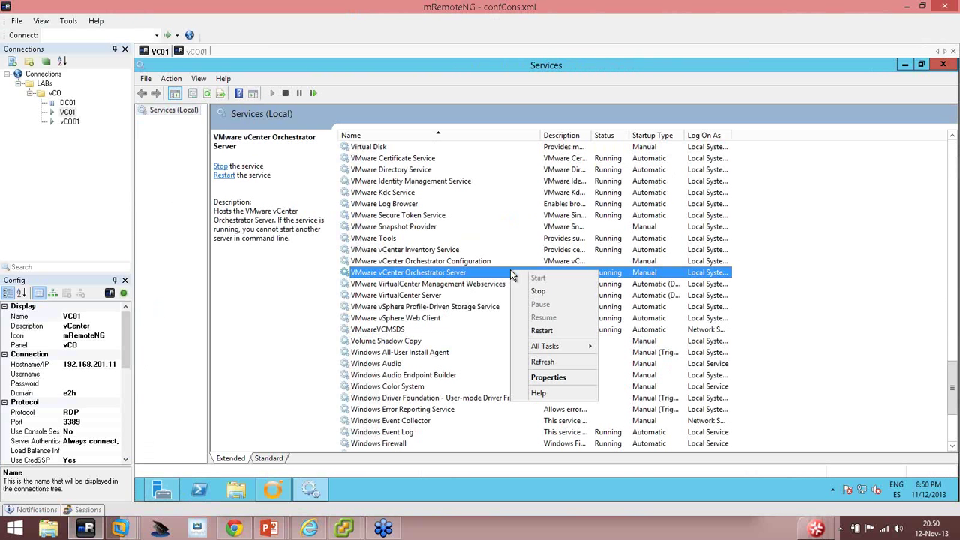
click(461, 254)
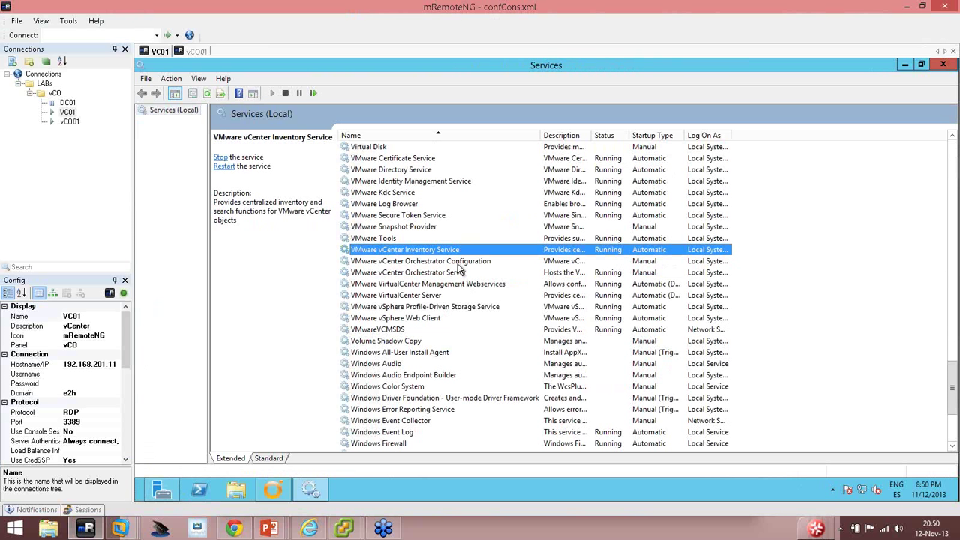
click(458, 272)
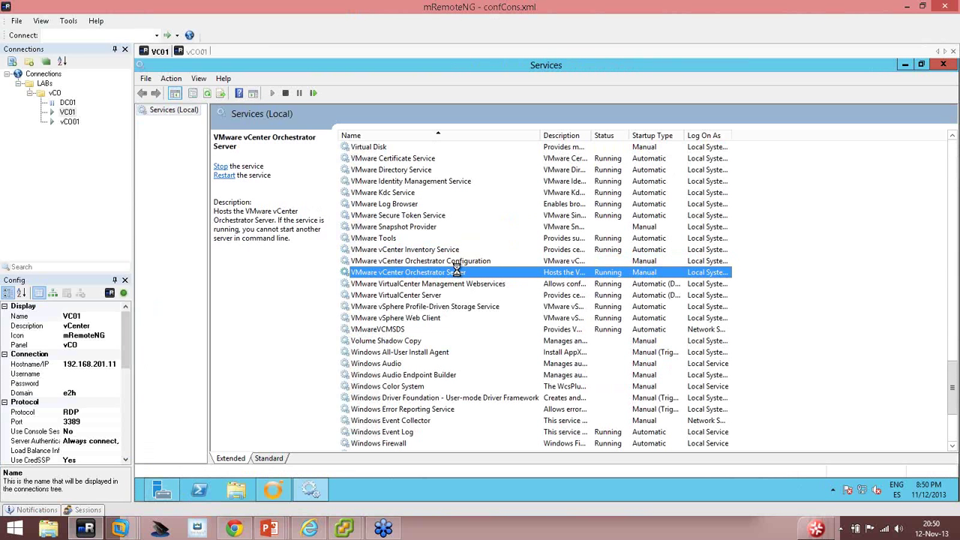
right_click(458, 271)
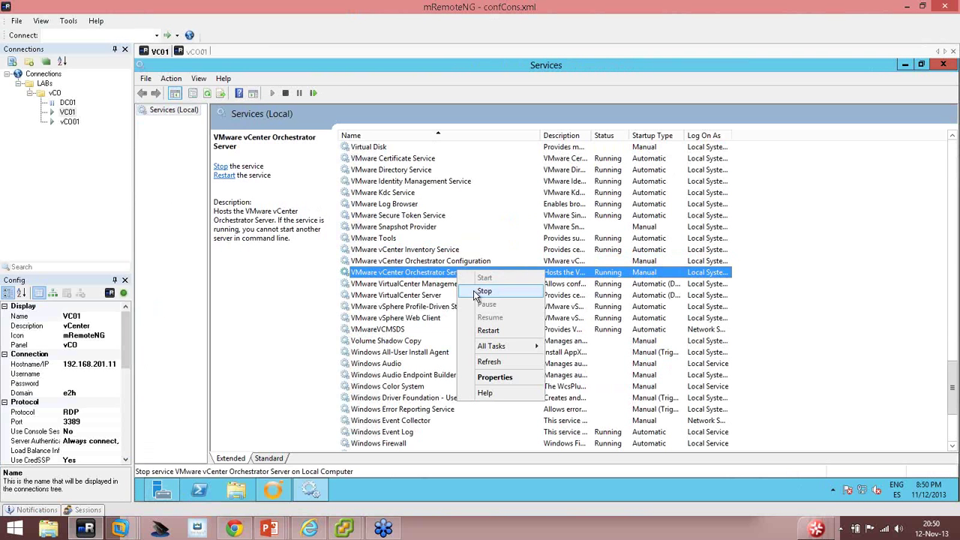
click(474, 290)
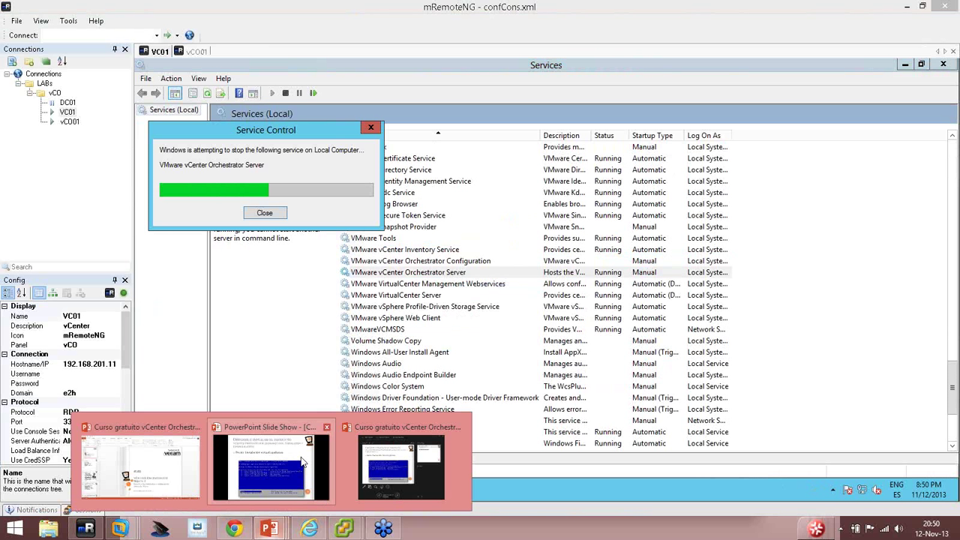
click(322, 453)
Advance to slide 11 and reveal its bullet about starting the vCO Configuration service
click(452, 289)
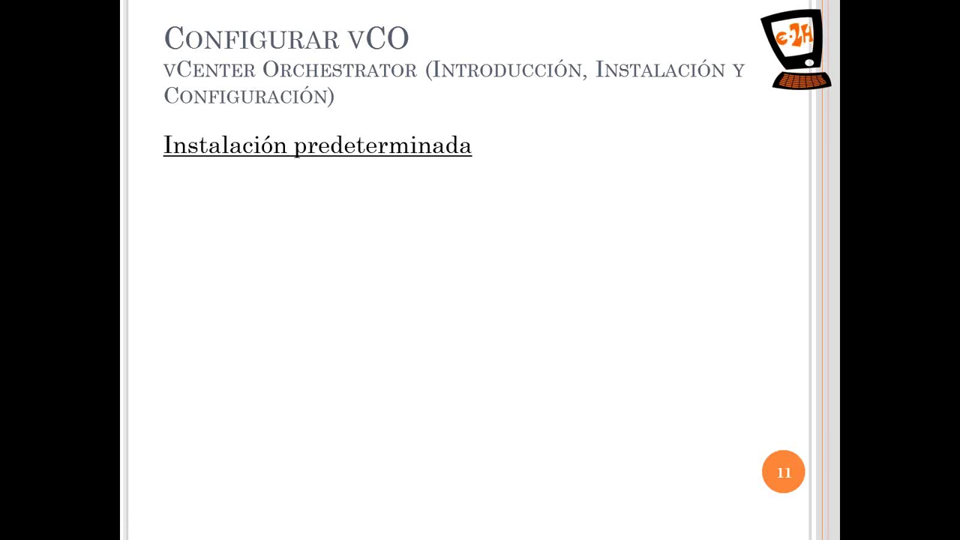
key(Right)
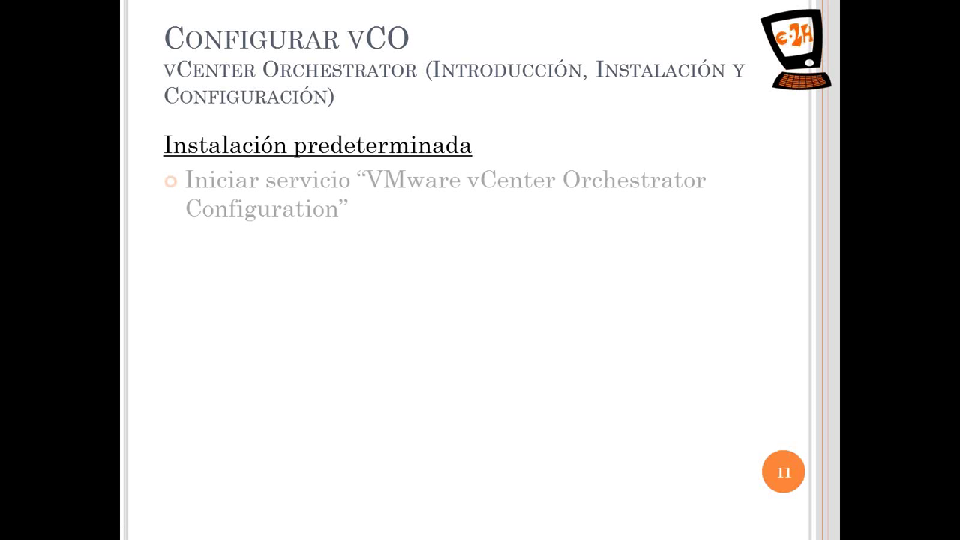